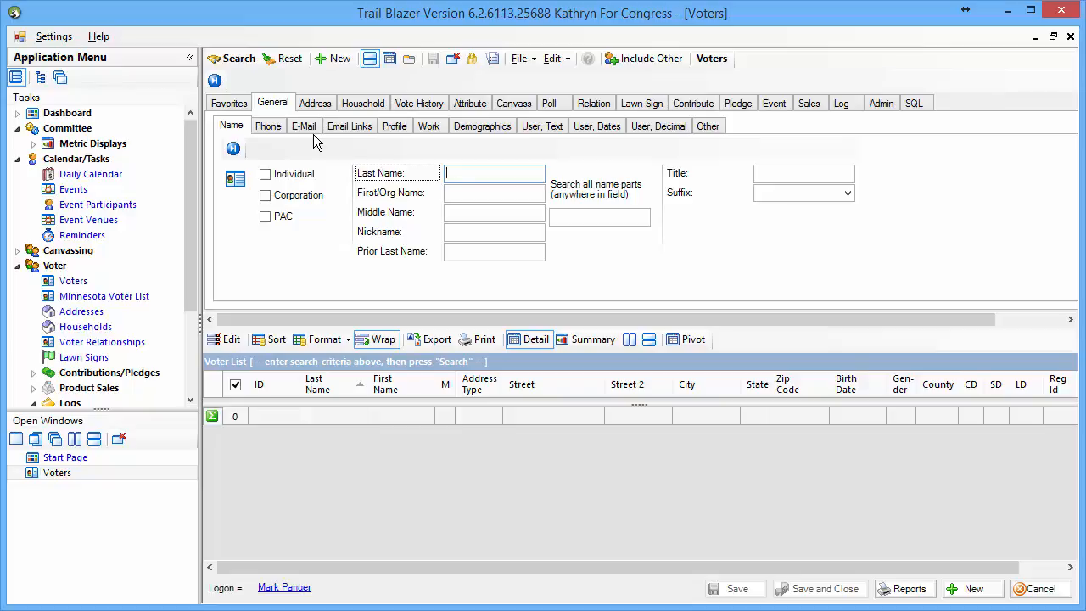
# Run an unfiltered search of the voter list and load only the top 100 records.
pyautogui.click(238, 58)
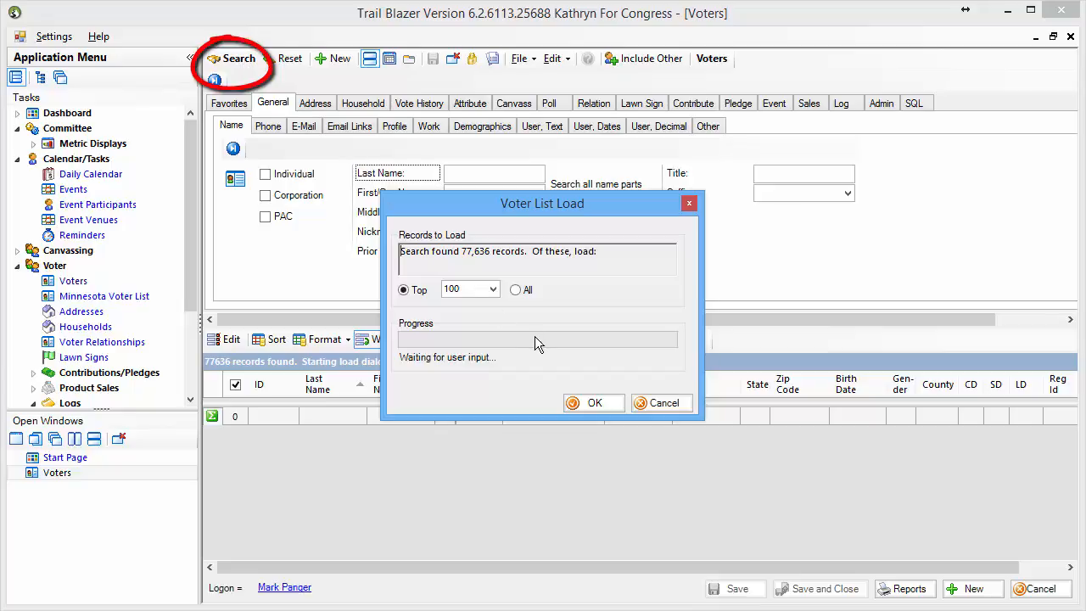
pyautogui.moveTo(460, 251); pyautogui.dragTo(491, 252)
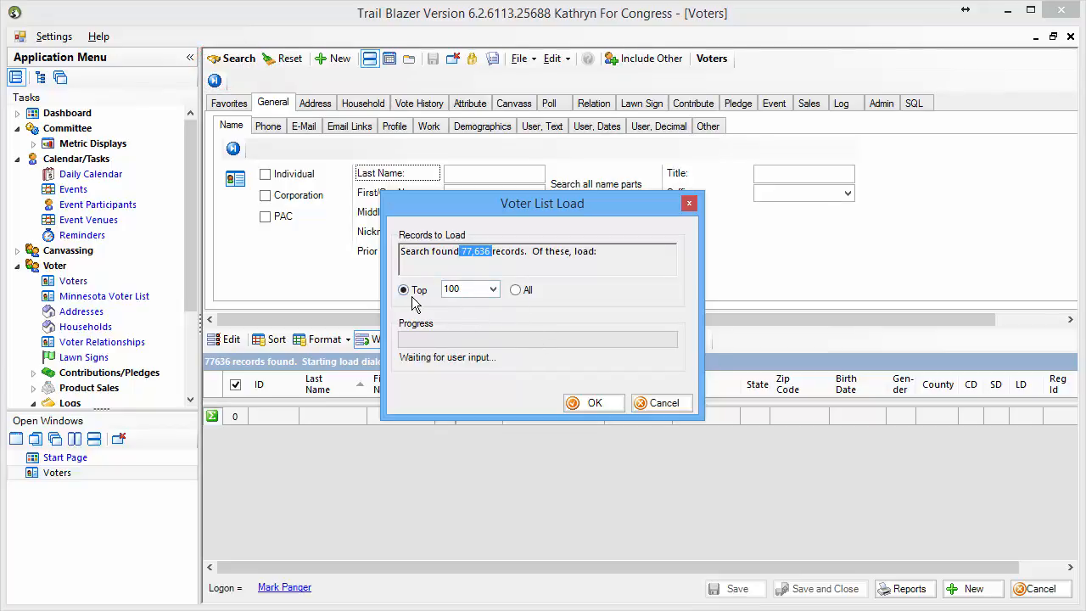
pyautogui.click(520, 290)
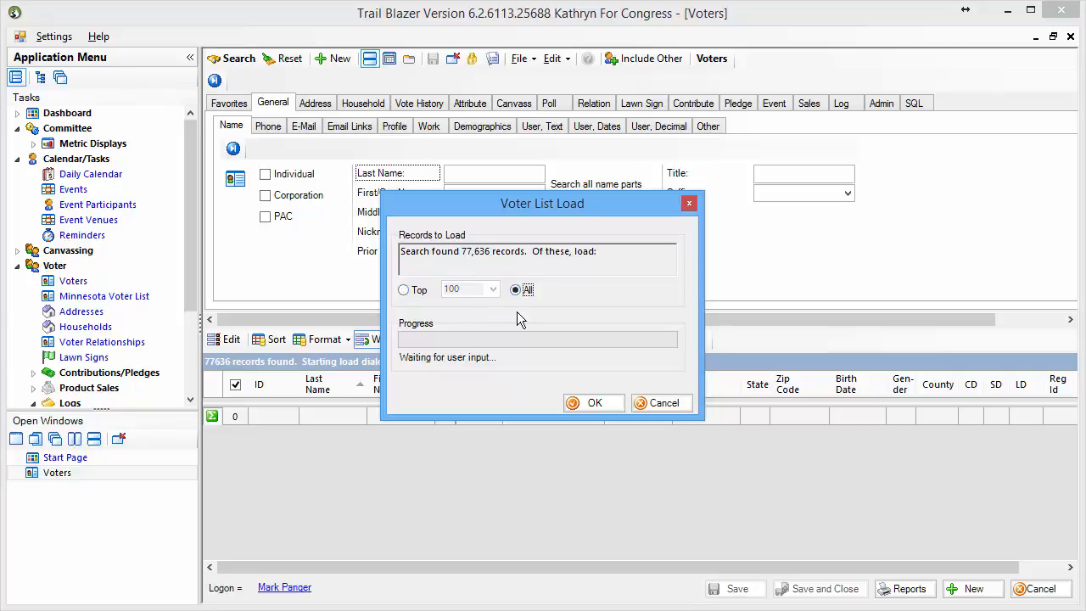
pyautogui.click(404, 291)
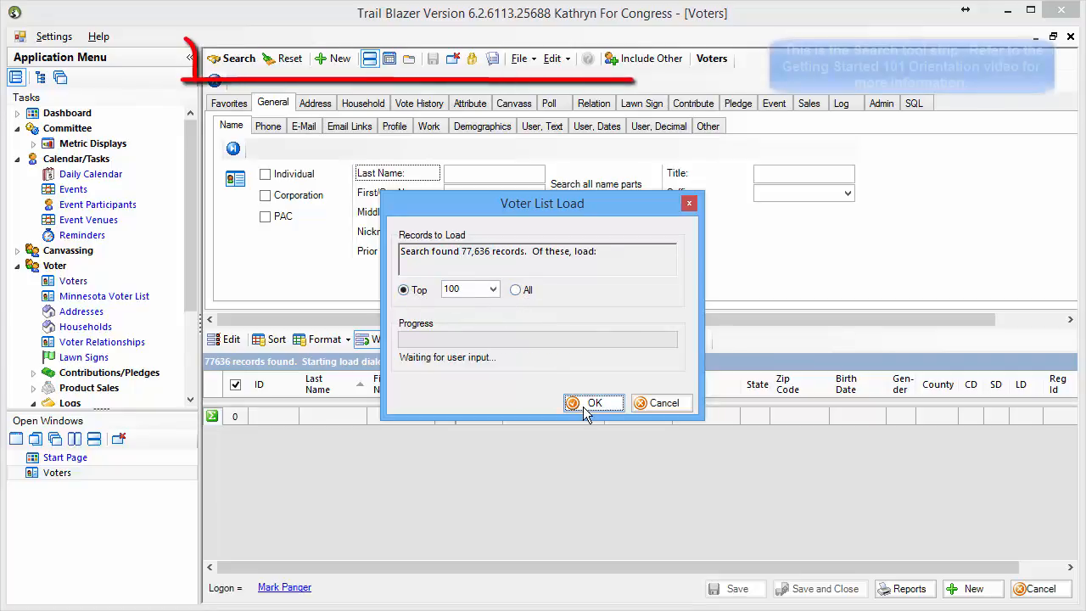
pyautogui.click(587, 403)
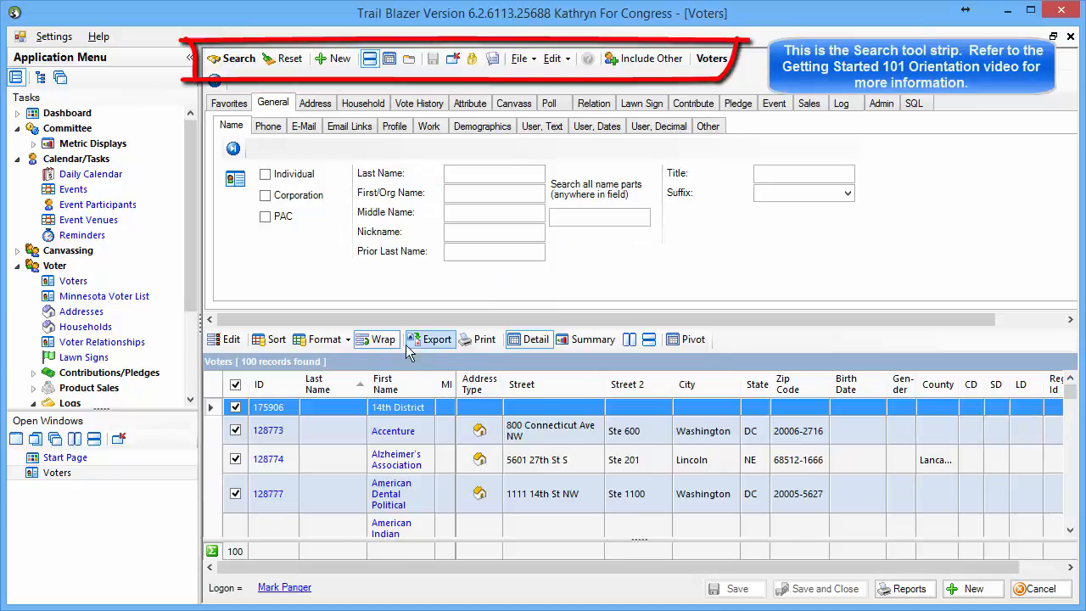
# Turn off text wrapping in the voter results and widen the First Name column.
pyautogui.click(381, 340)
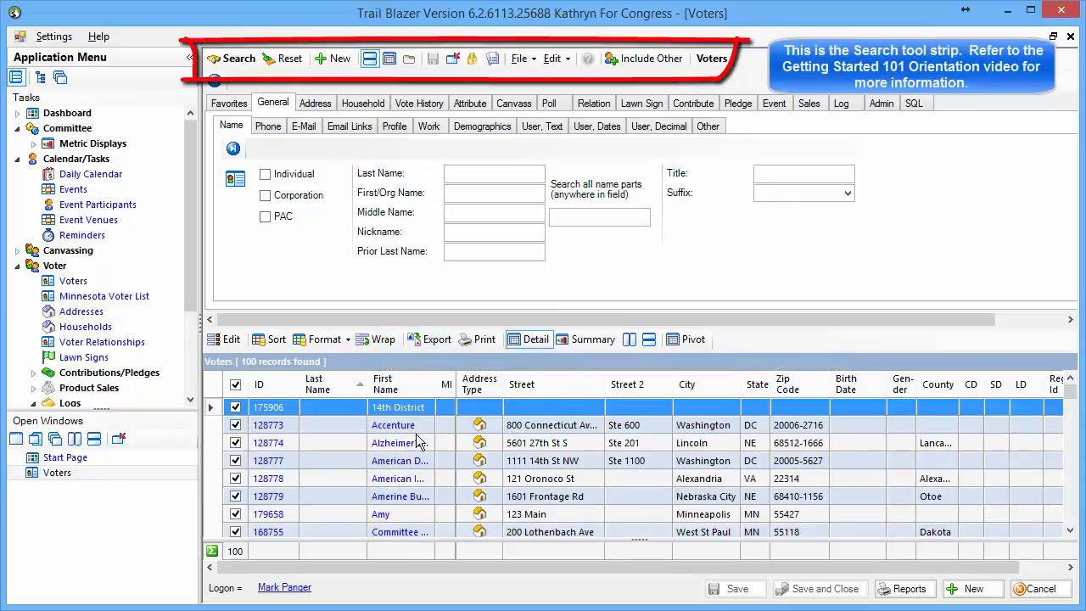
pyautogui.moveTo(437, 386); pyautogui.dragTo(557, 386)
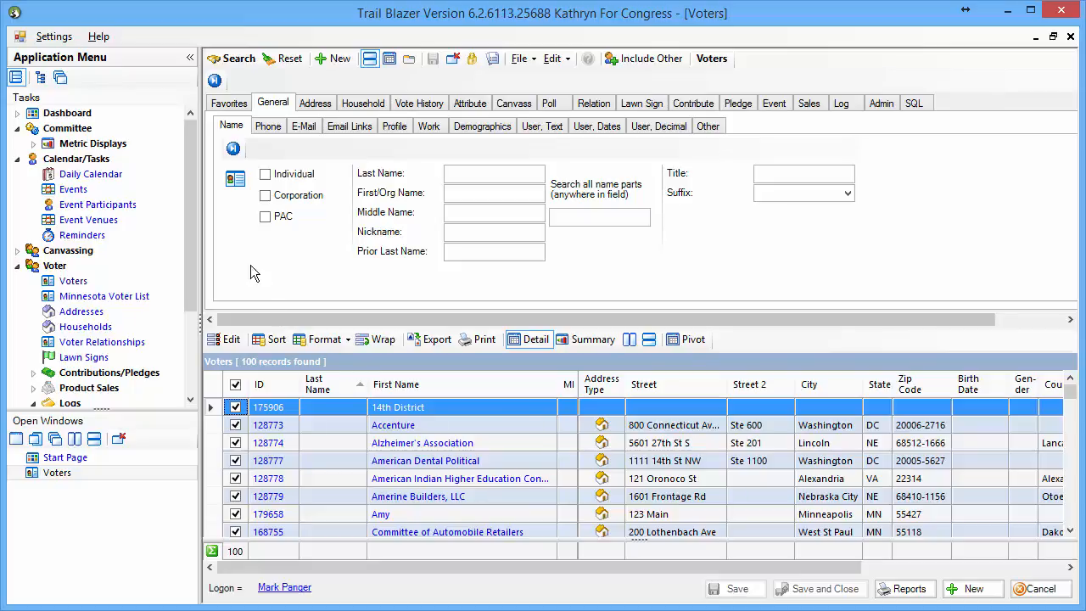
# Open the address list and review its District and Address search criteria.
pyautogui.moveTo(189, 162); pyautogui.dragTo(191, 223)
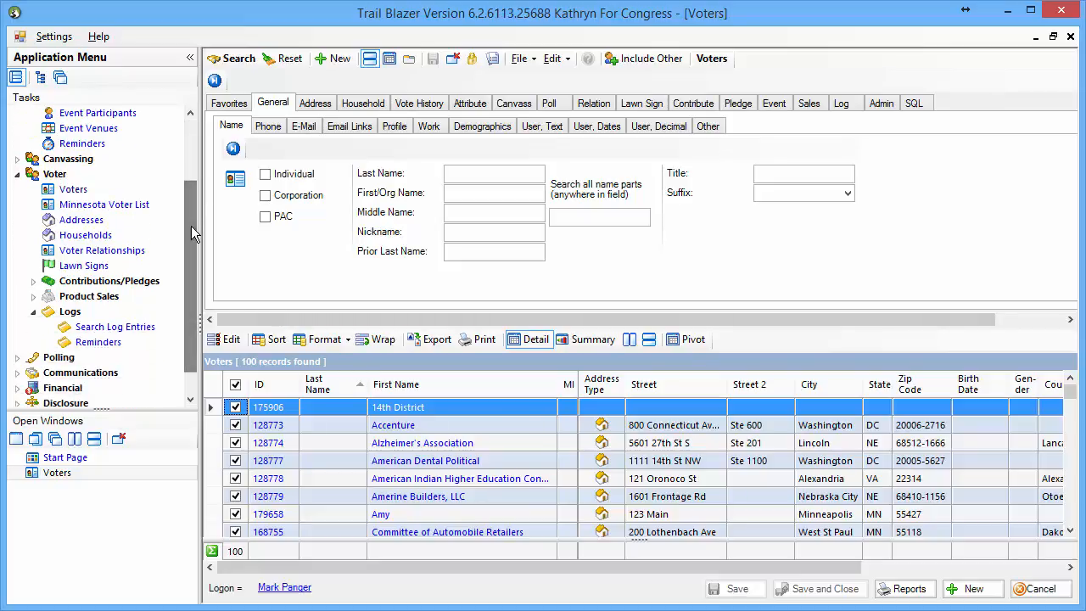
pyautogui.click(78, 224)
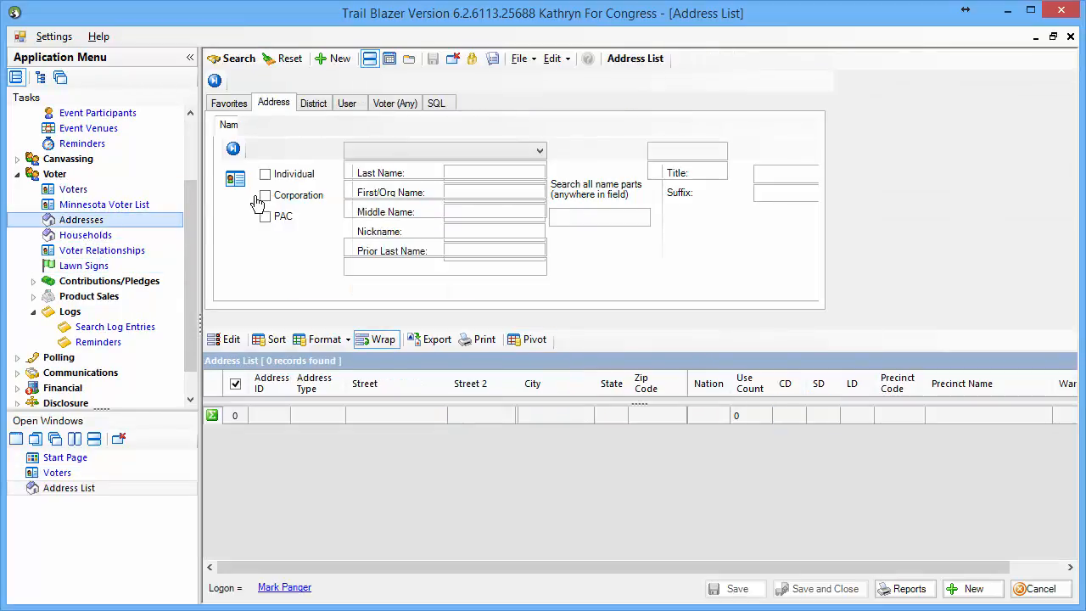
pyautogui.click(314, 108)
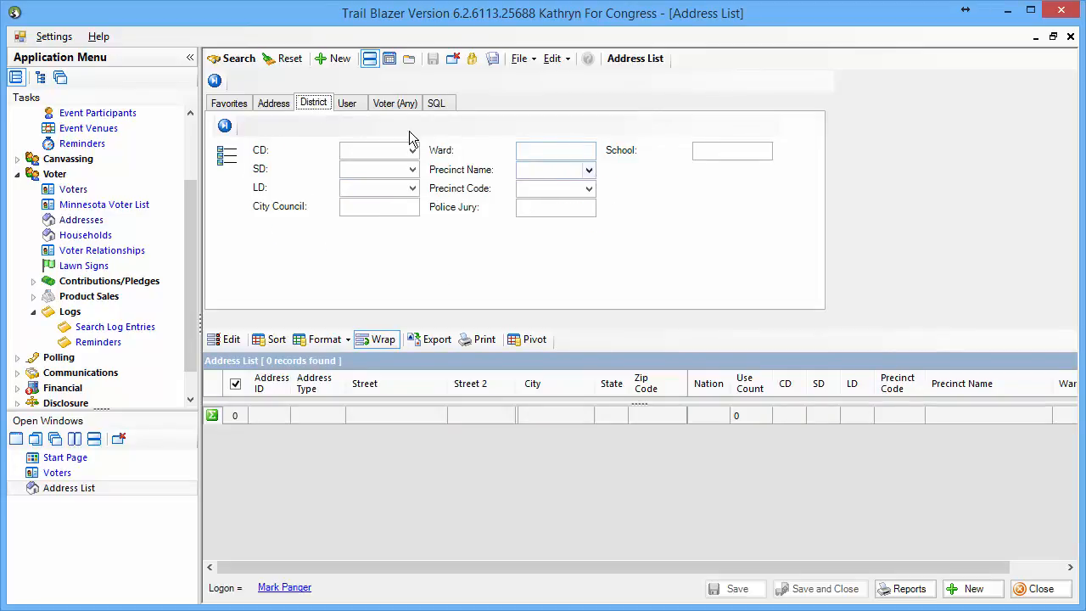
pyautogui.click(280, 103)
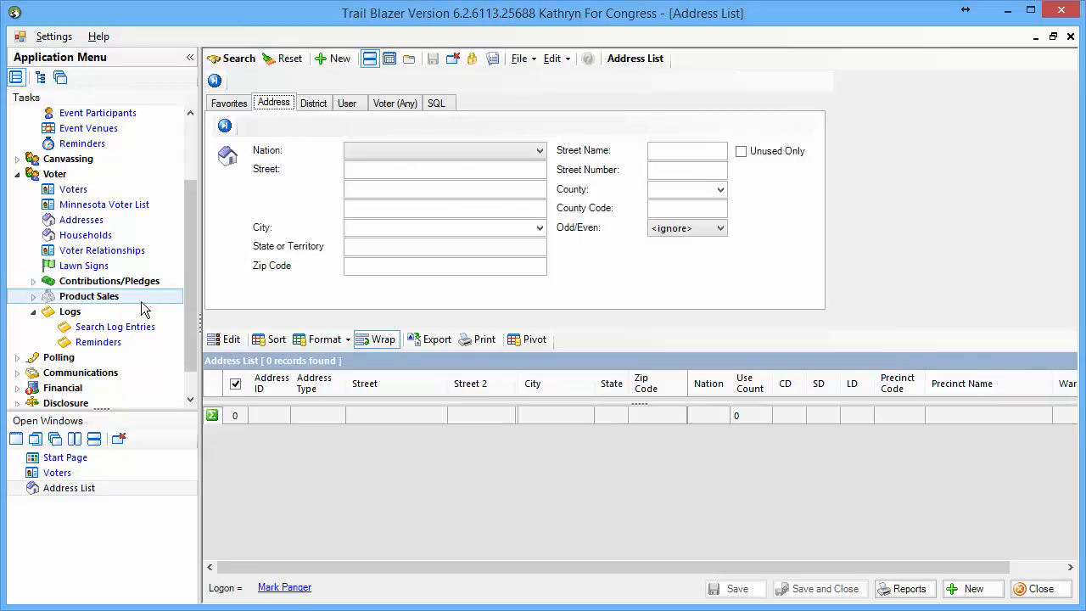
# Open the contributions list and review its Voter and General search criteria.
pyautogui.click(33, 281)
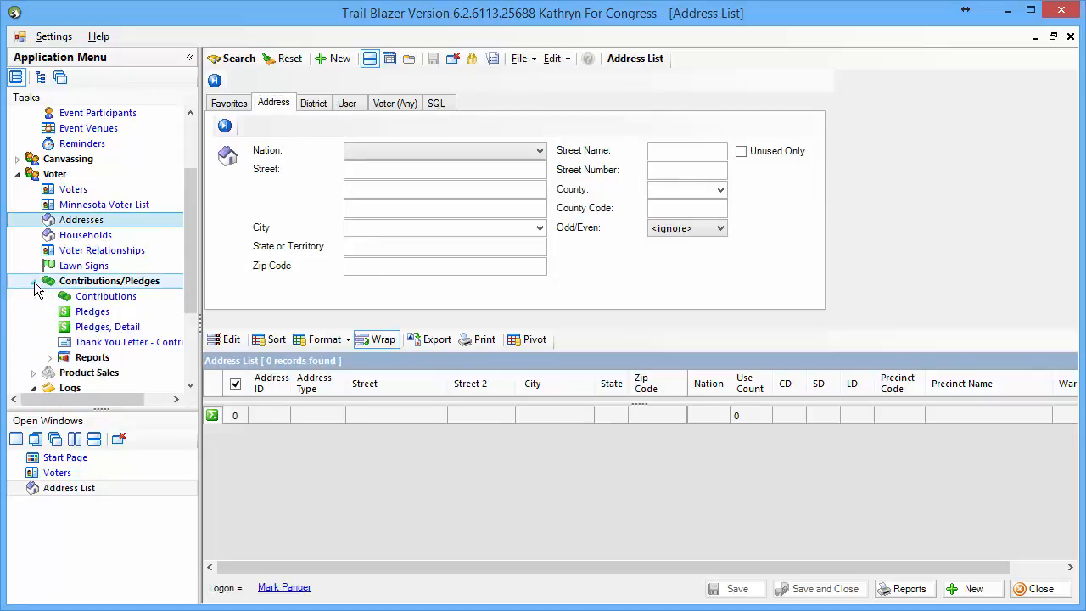
pyautogui.click(113, 300)
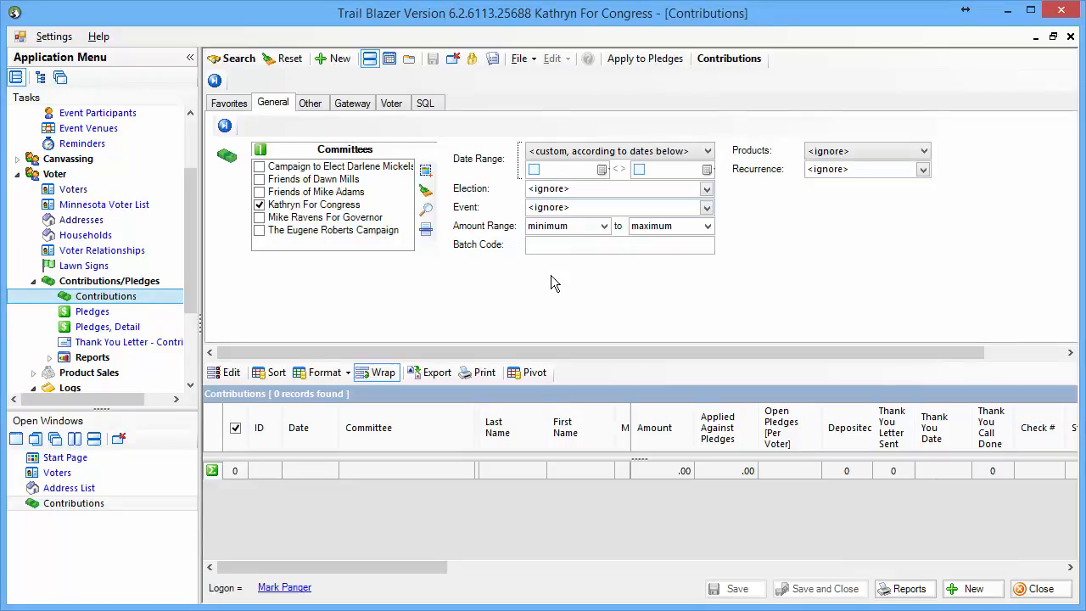
pyautogui.click(390, 105)
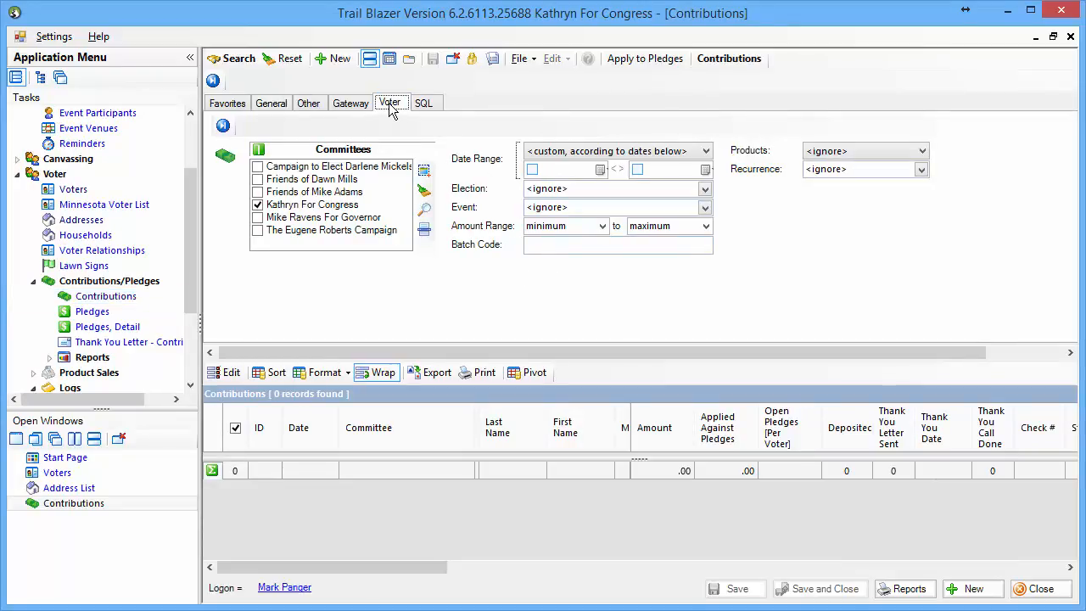
pyautogui.click(271, 106)
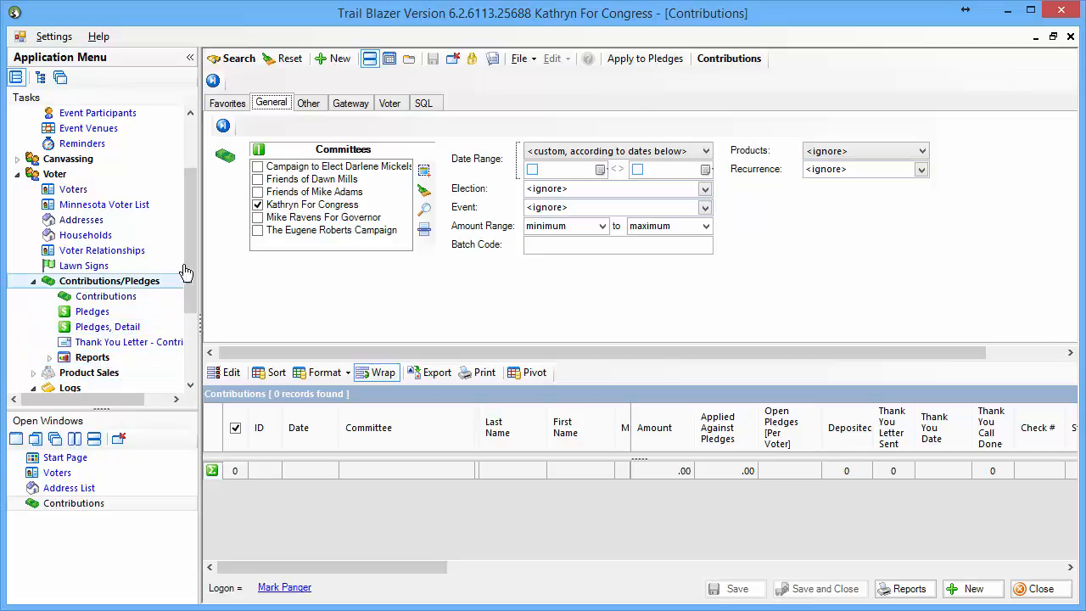
# Open the log entries search and set the log type filter to Note.
pyautogui.moveTo(191, 256); pyautogui.dragTo(192, 313)
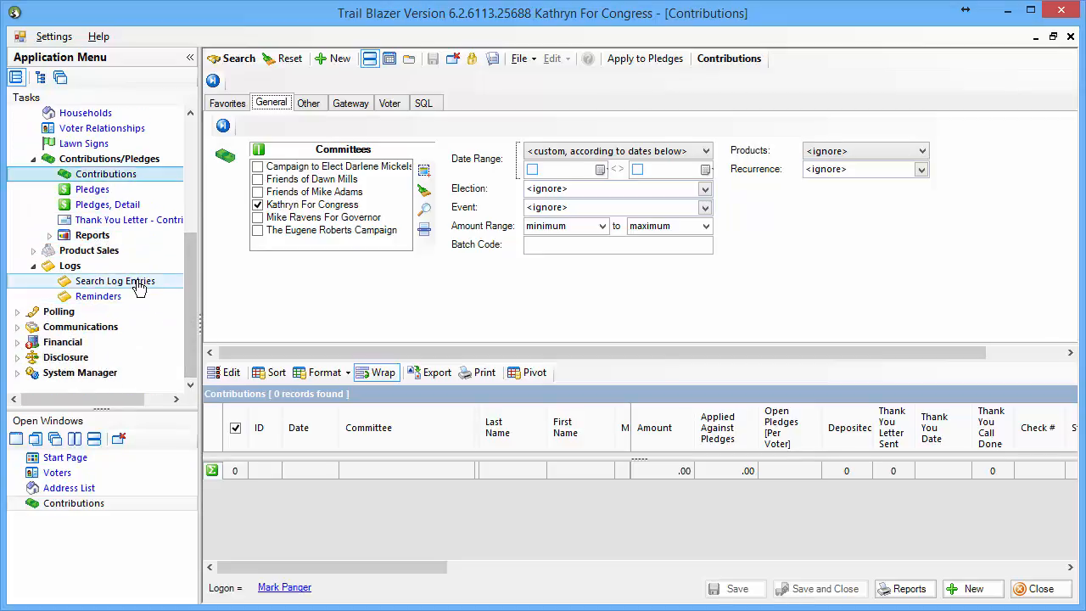
pyautogui.click(138, 283)
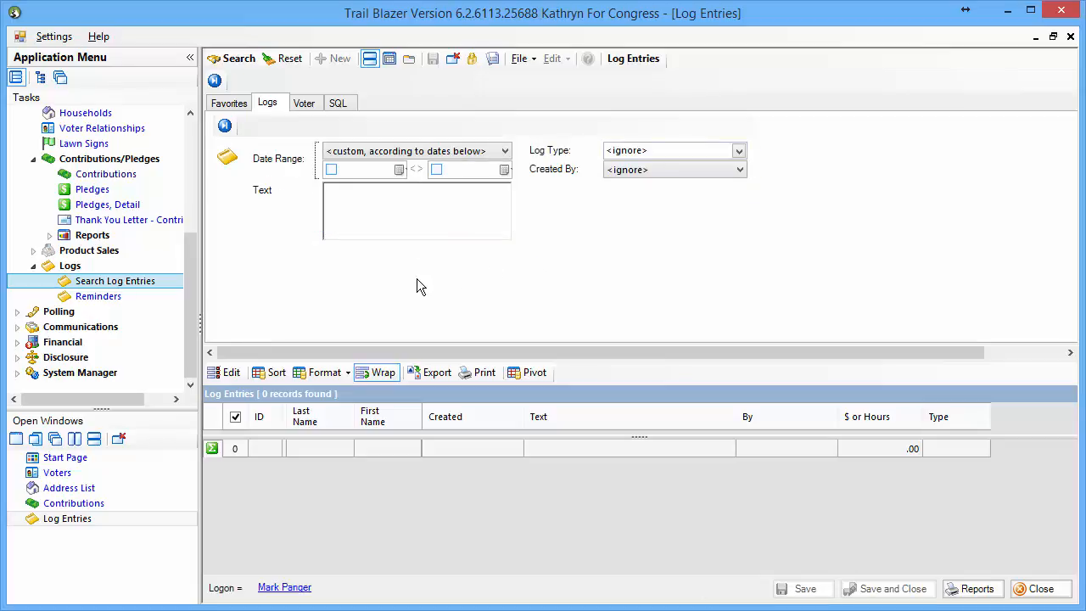
pyautogui.click(739, 151)
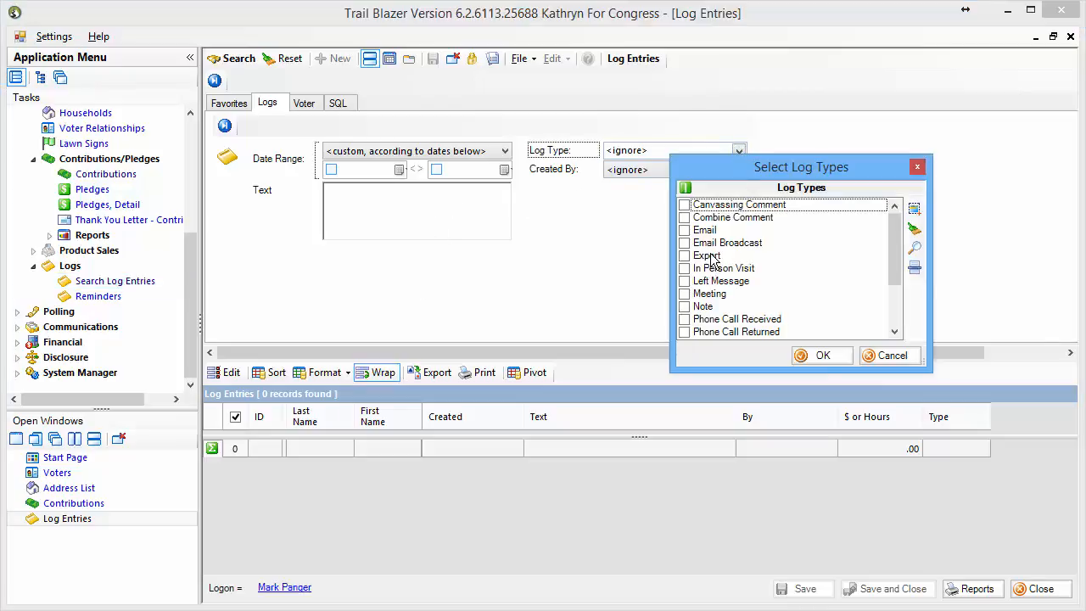
pyautogui.click(704, 307)
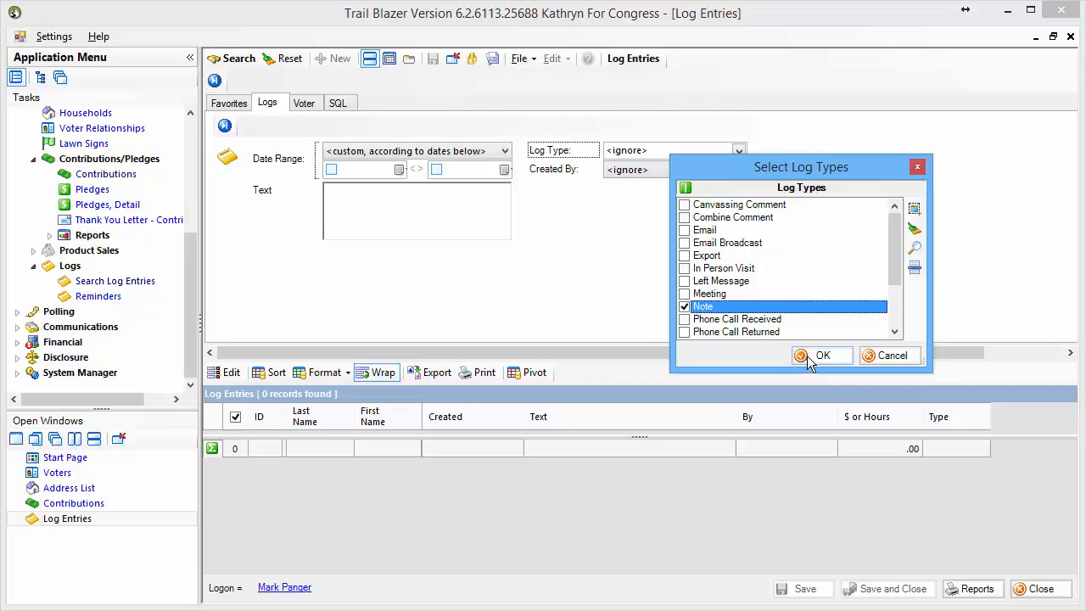
pyautogui.click(807, 356)
# Filter the log entries by the logged-on user as creator and run the search.
pyautogui.click(672, 173)
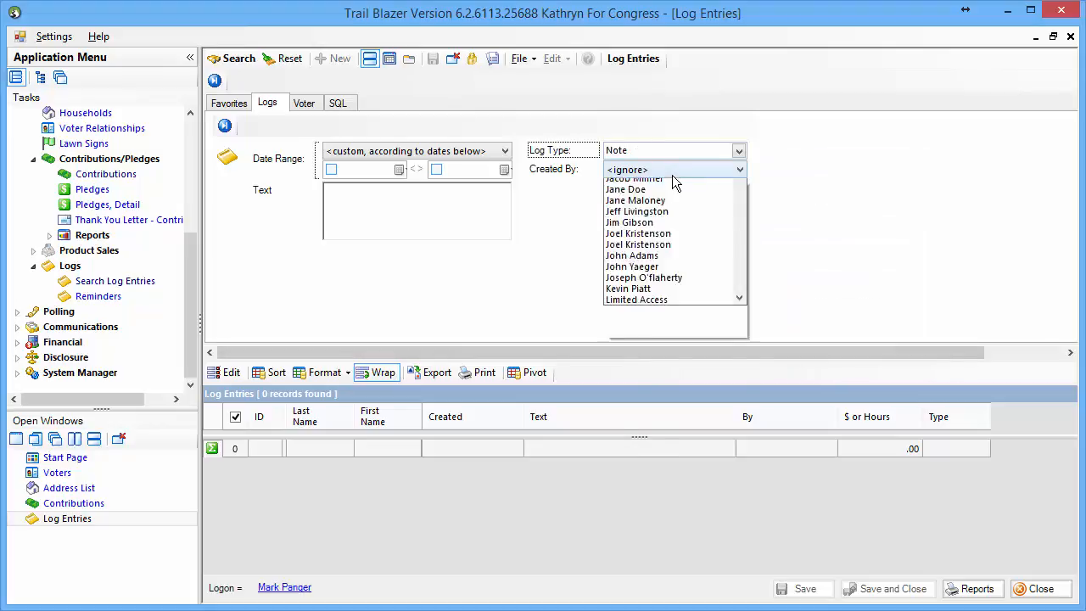
pyautogui.moveTo(739, 219); pyautogui.dragTo(739, 307)
pyautogui.click(644, 372)
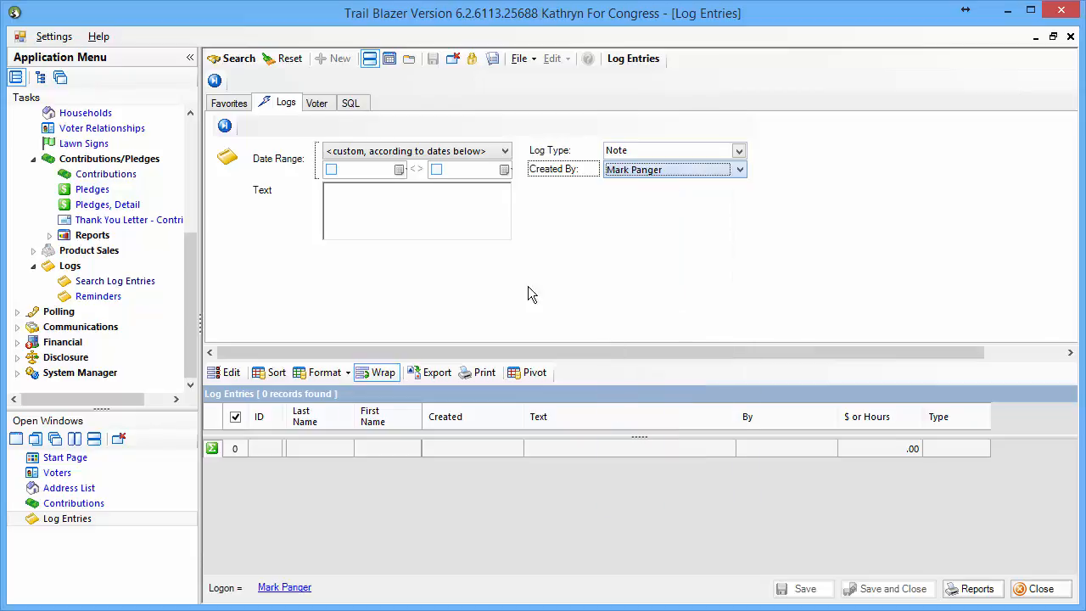
pyautogui.click(242, 60)
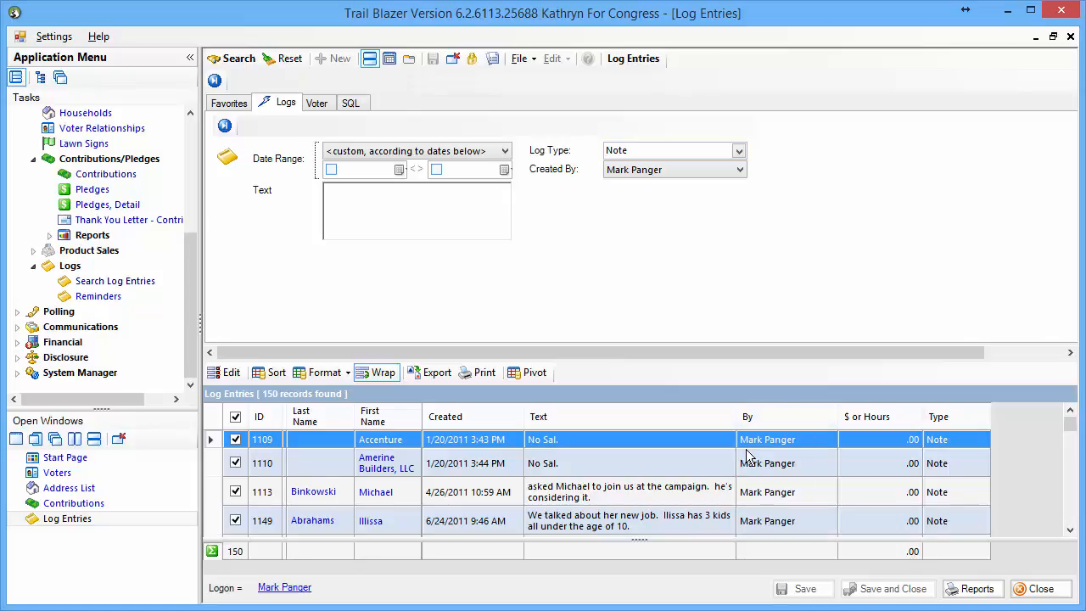
# Turn off text wrapping in the log entries and switch to the view showing only the results list.
pyautogui.click(381, 375)
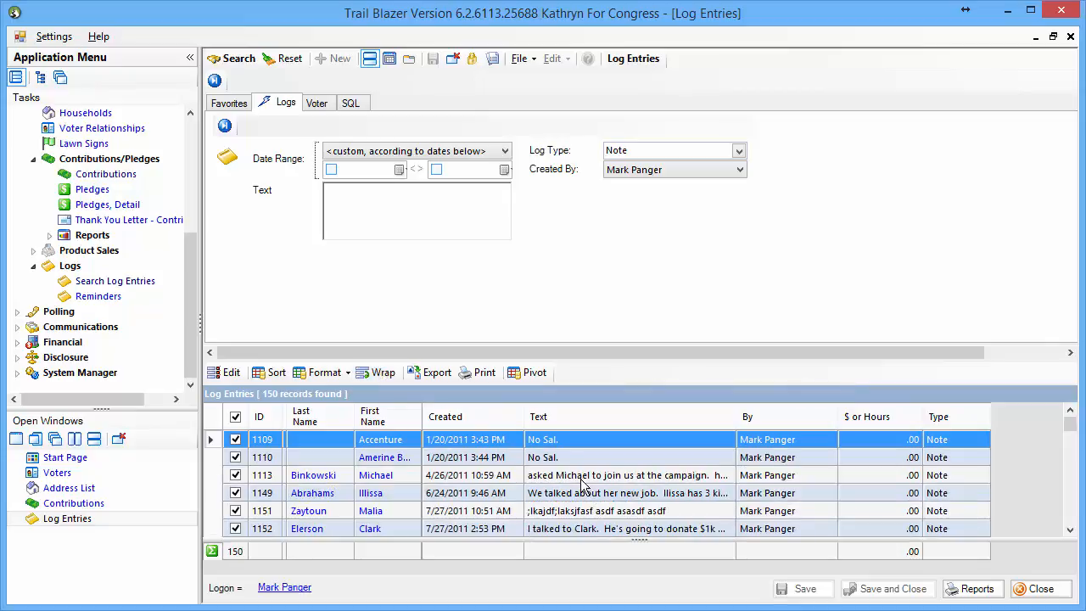
pyautogui.click(389, 60)
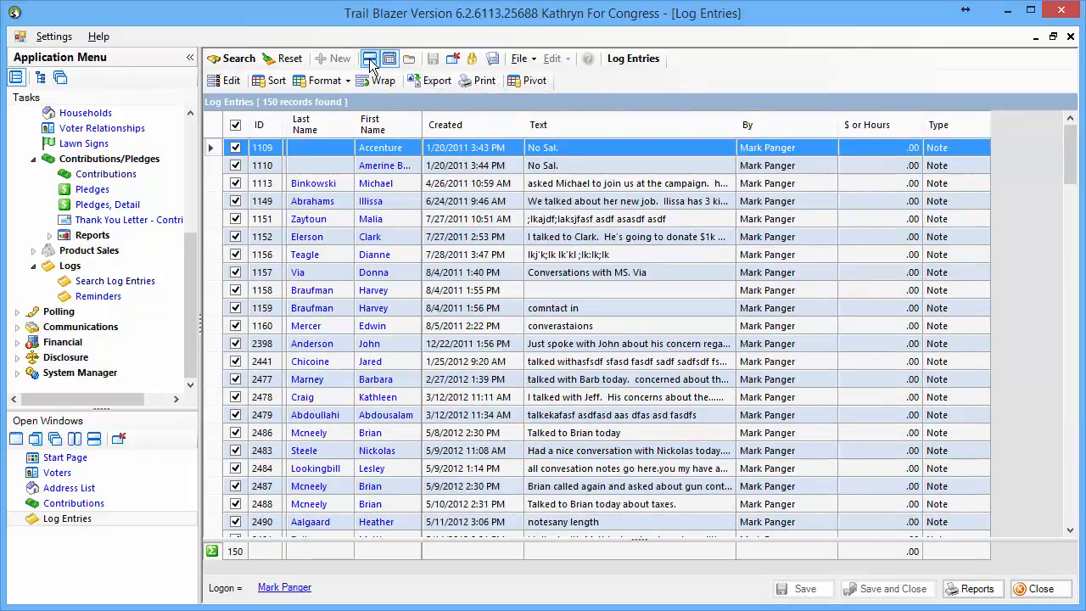
pyautogui.click(370, 59)
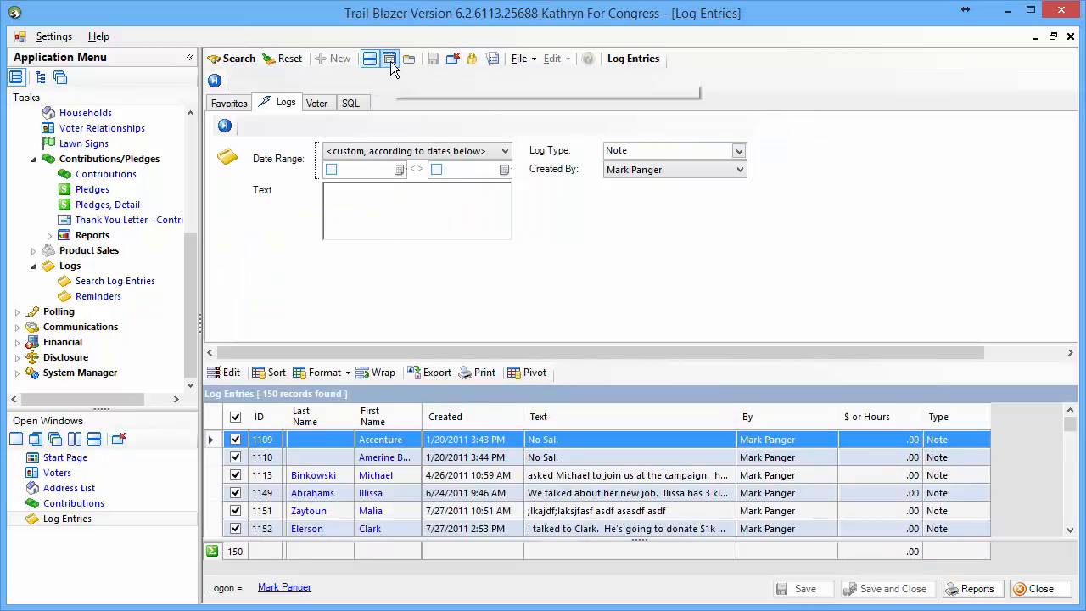
pyautogui.click(391, 61)
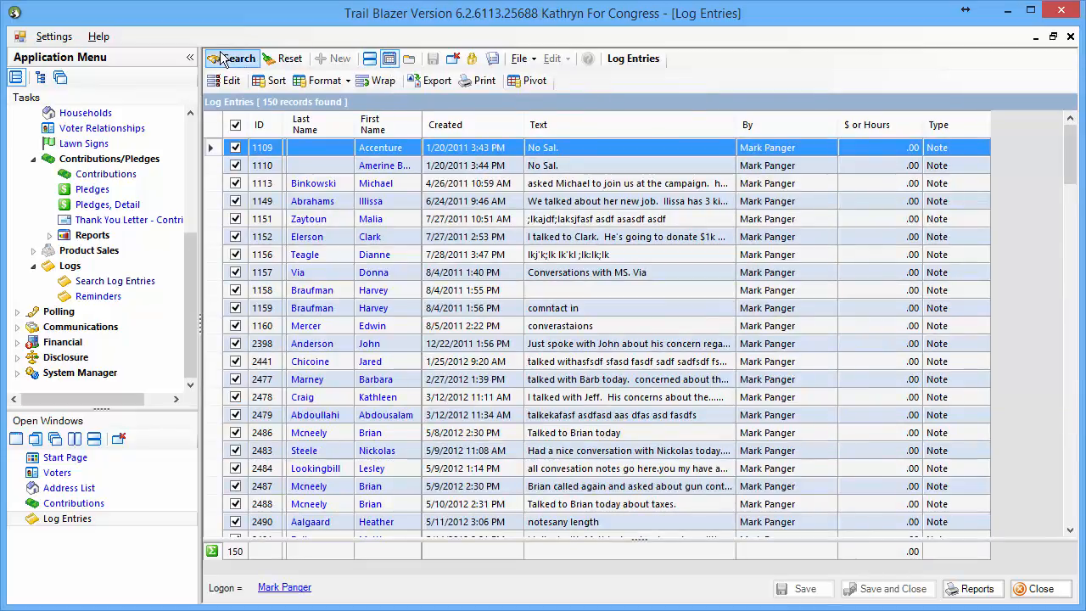
# Collapse the application menu to widen the results list, and expand it again.
pyautogui.click(190, 57)
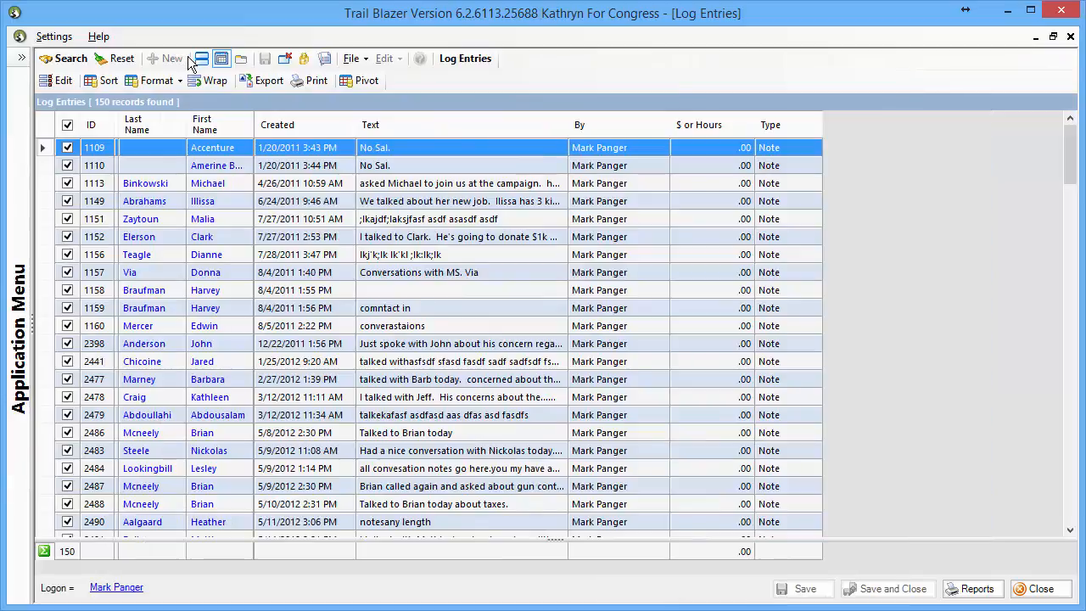
pyautogui.click(21, 58)
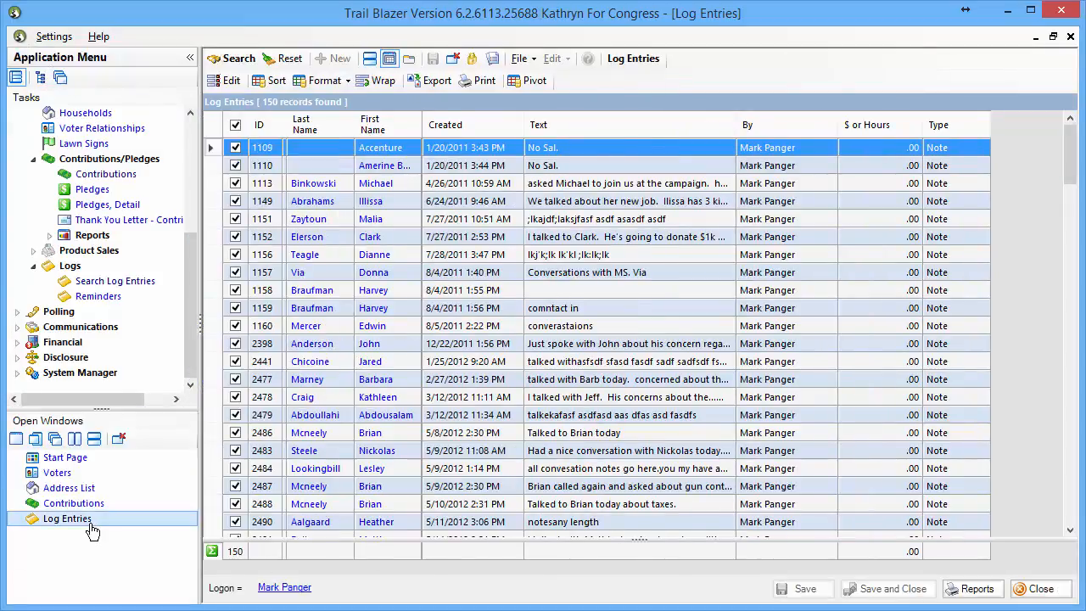
# Close the log entries, contributions and address list windows to return to the voter list.
pyautogui.click(1039, 594)
pyautogui.click(1039, 594)
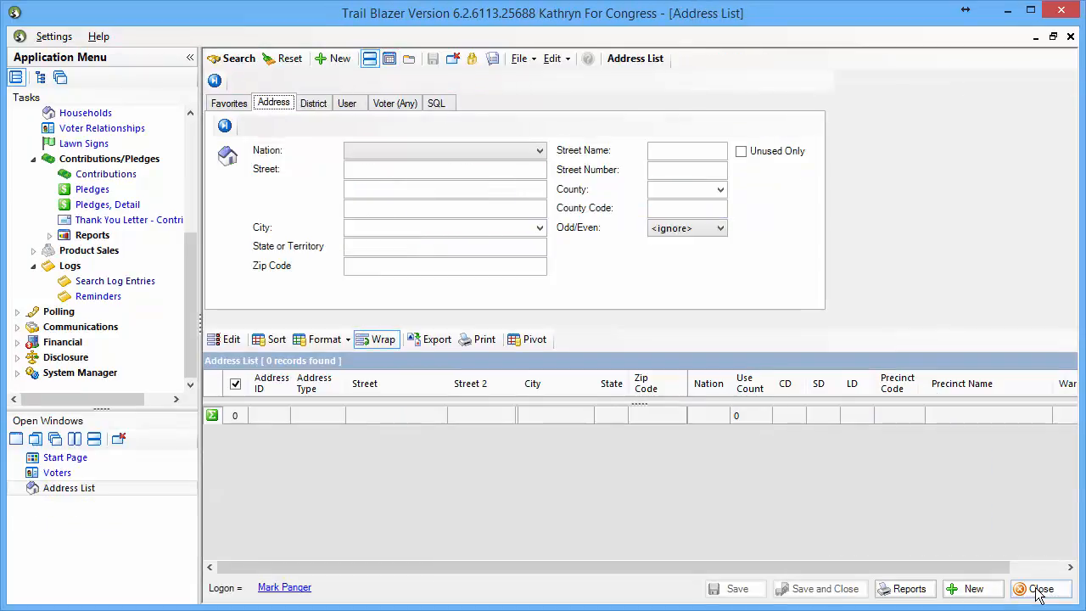
pyautogui.click(1039, 594)
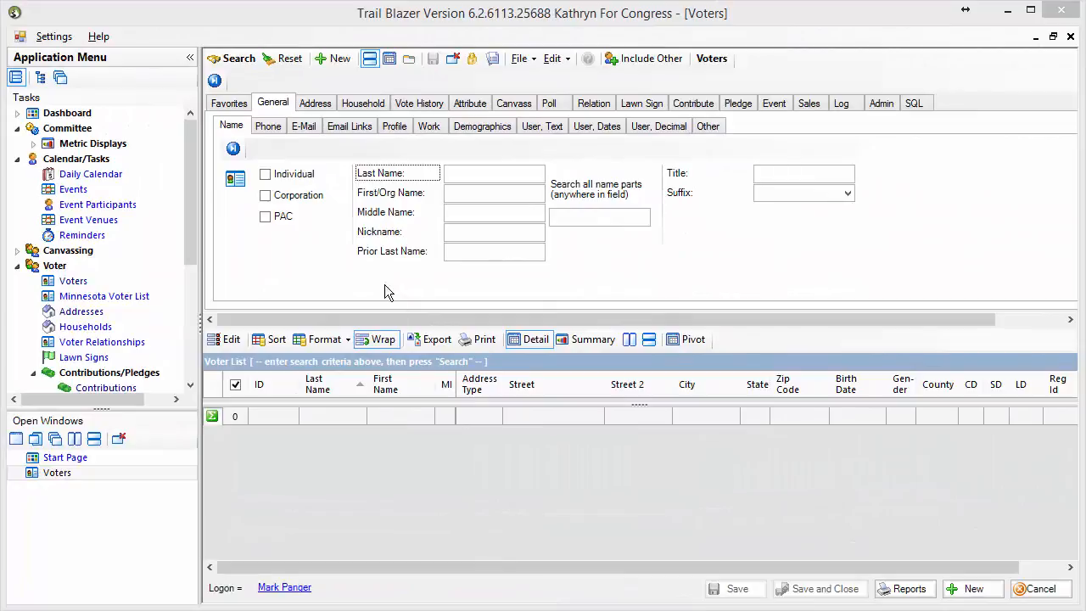
# Search the voter list by entering a voter's last name.
pyautogui.click(448, 174)
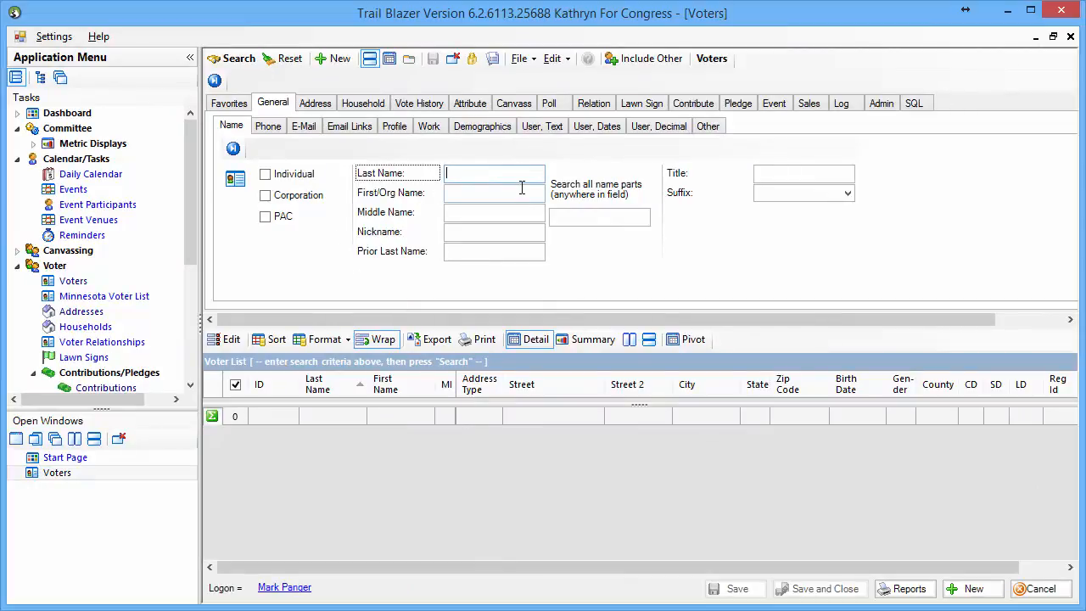
pyautogui.press('Return')
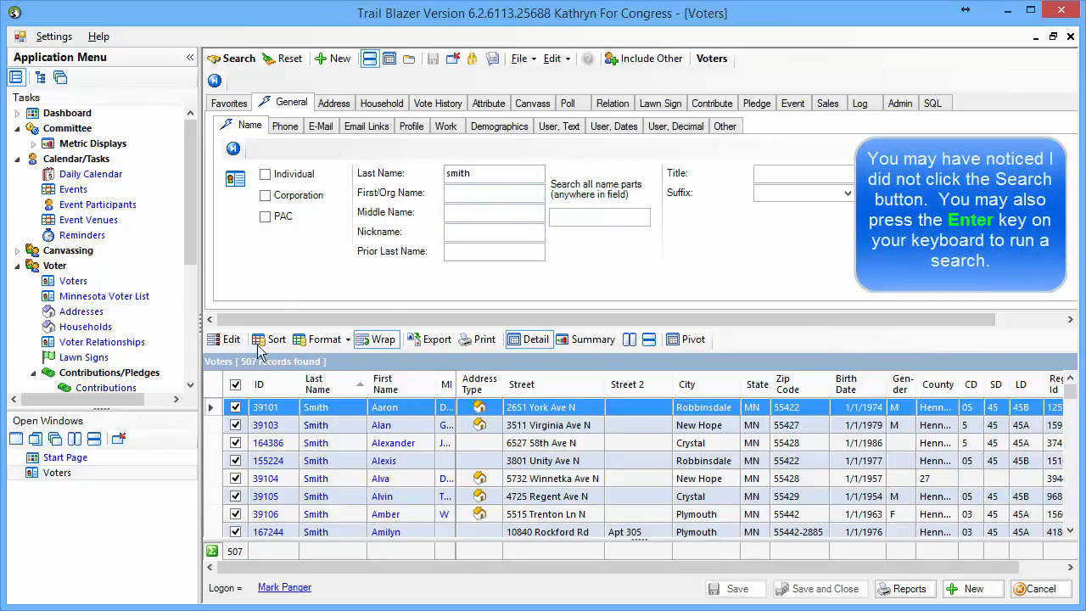
# Reset the criteria and search for voters with only a Home phone number present, loading the top 100 records.
pyautogui.click(295, 66)
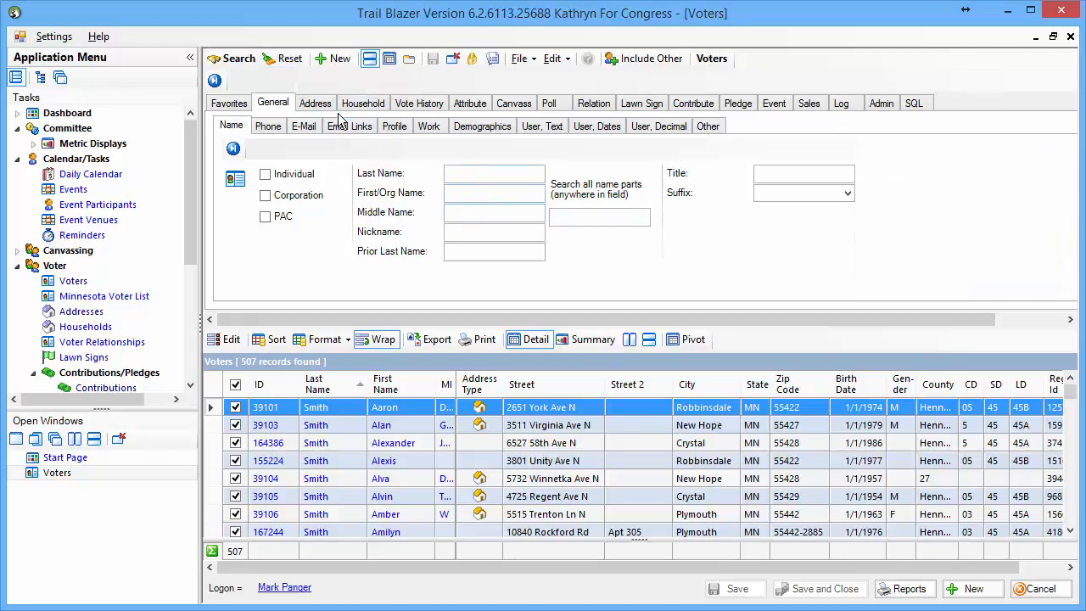
pyautogui.click(275, 131)
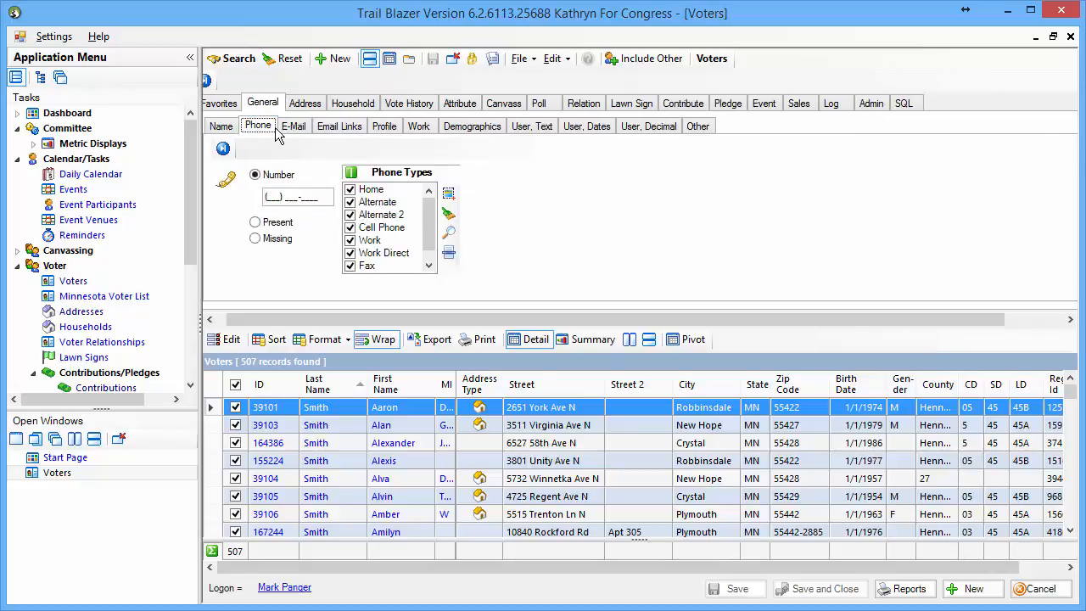
pyautogui.click(270, 228)
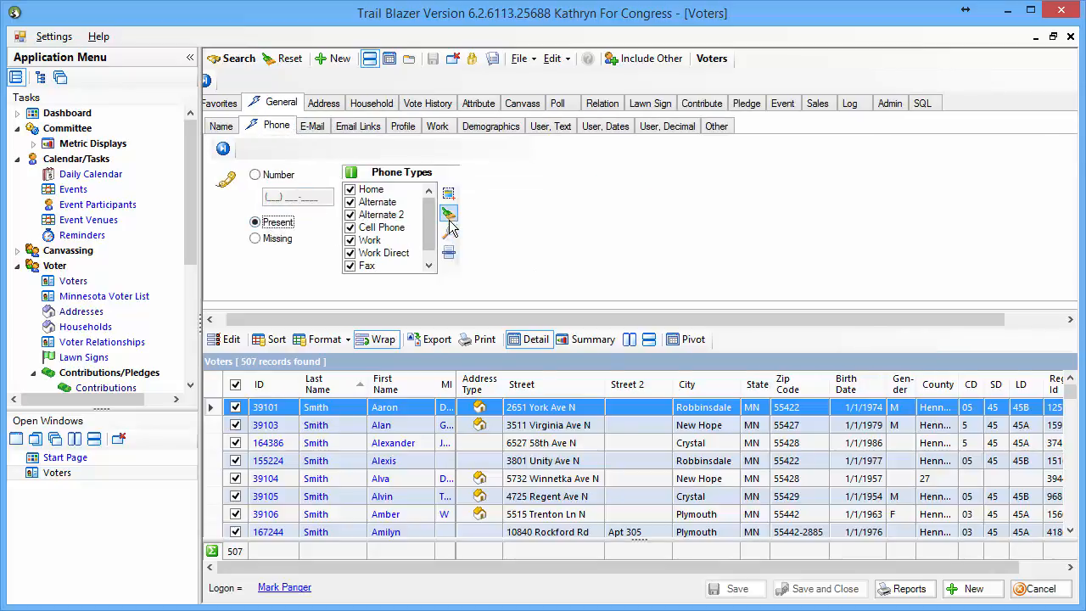
pyautogui.click(448, 213)
pyautogui.click(374, 192)
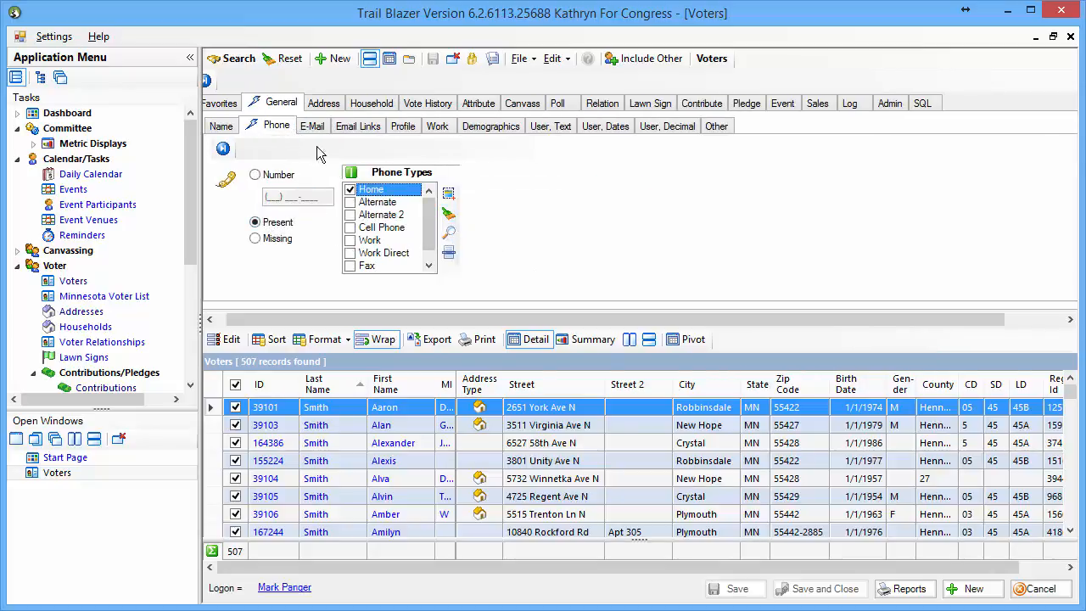
pyautogui.click(234, 61)
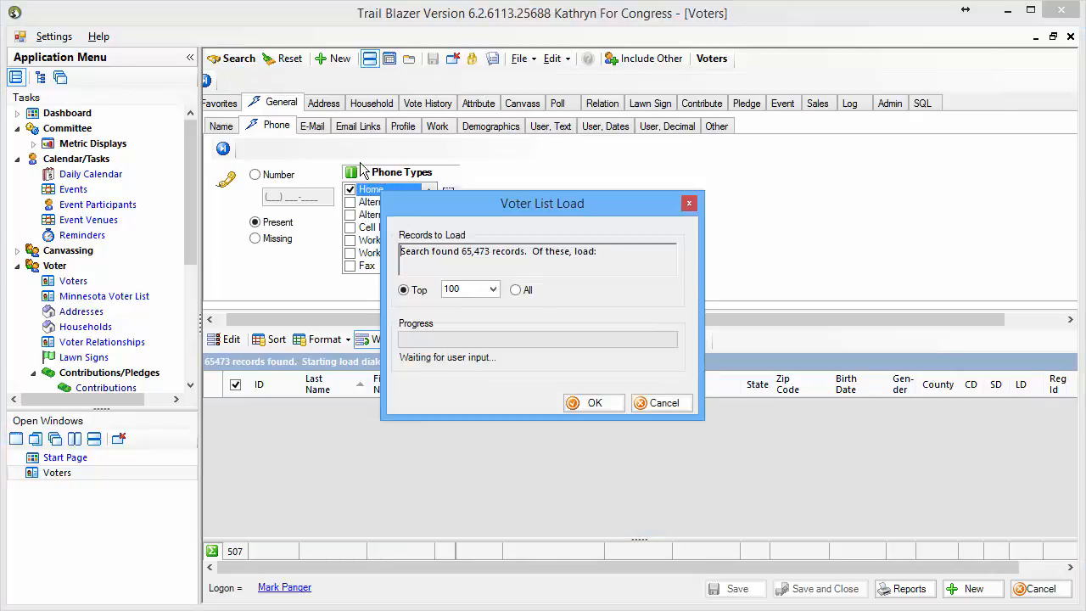
pyautogui.moveTo(494, 253); pyautogui.dragTo(463, 255)
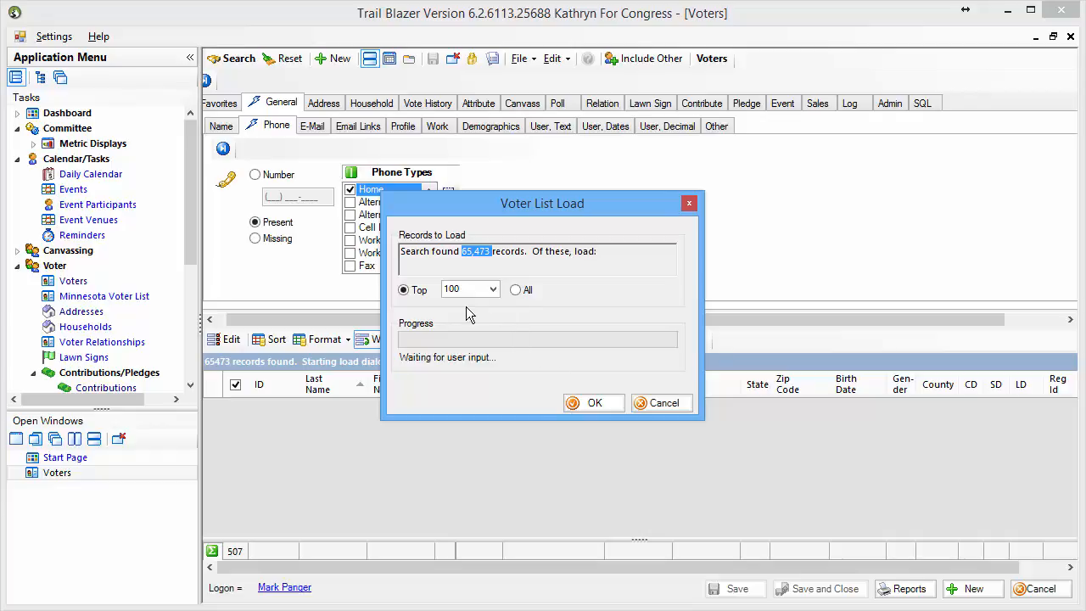
pyautogui.click(582, 403)
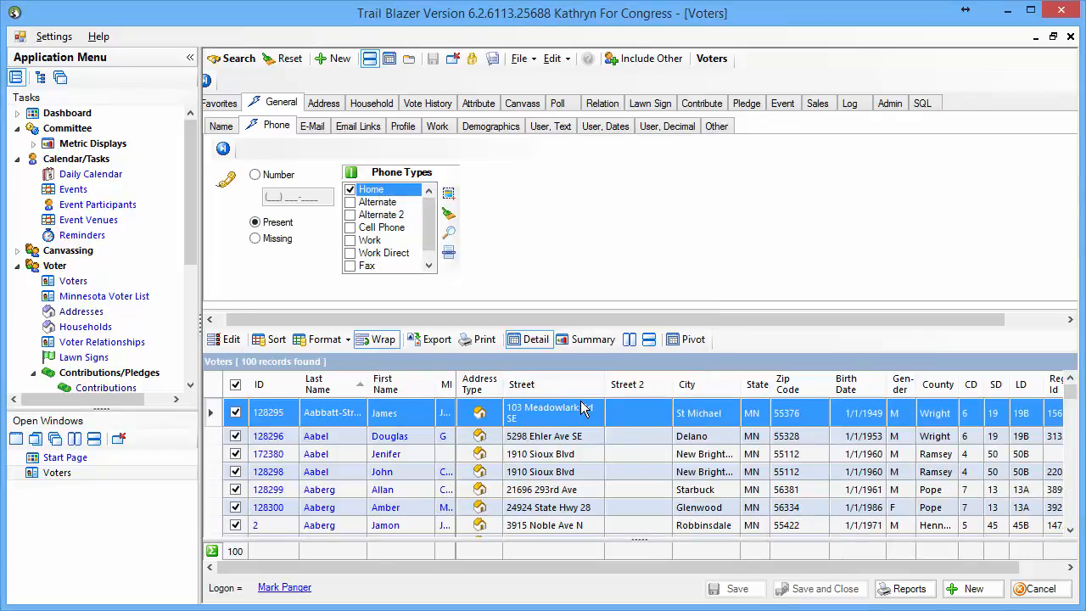
# Clear the phone criteria and search the voter list by the voter's last name.
pyautogui.click(285, 58)
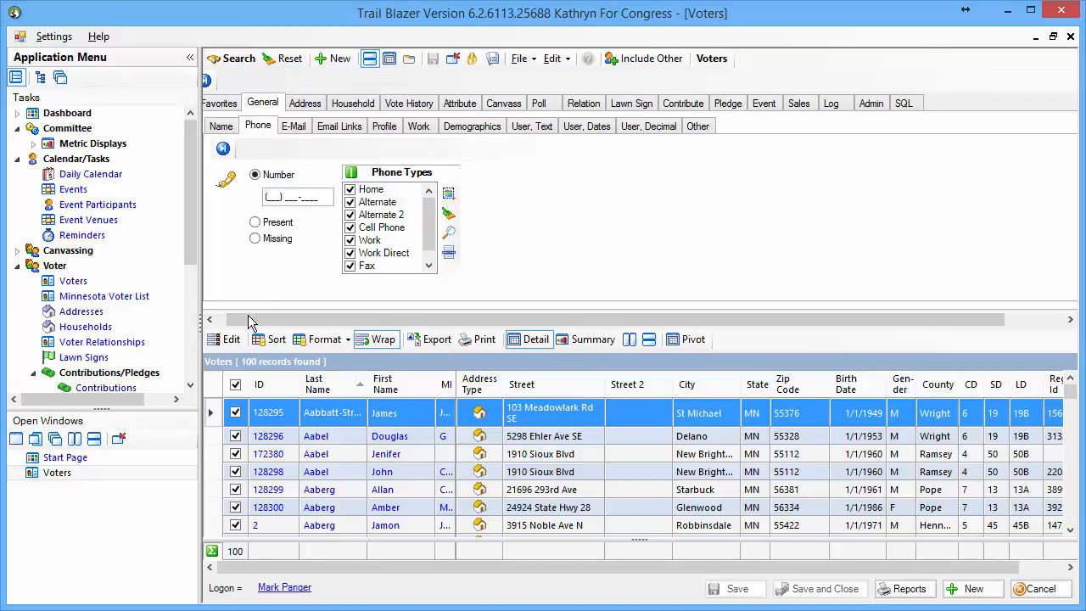
pyautogui.moveTo(249, 320); pyautogui.dragTo(238, 314)
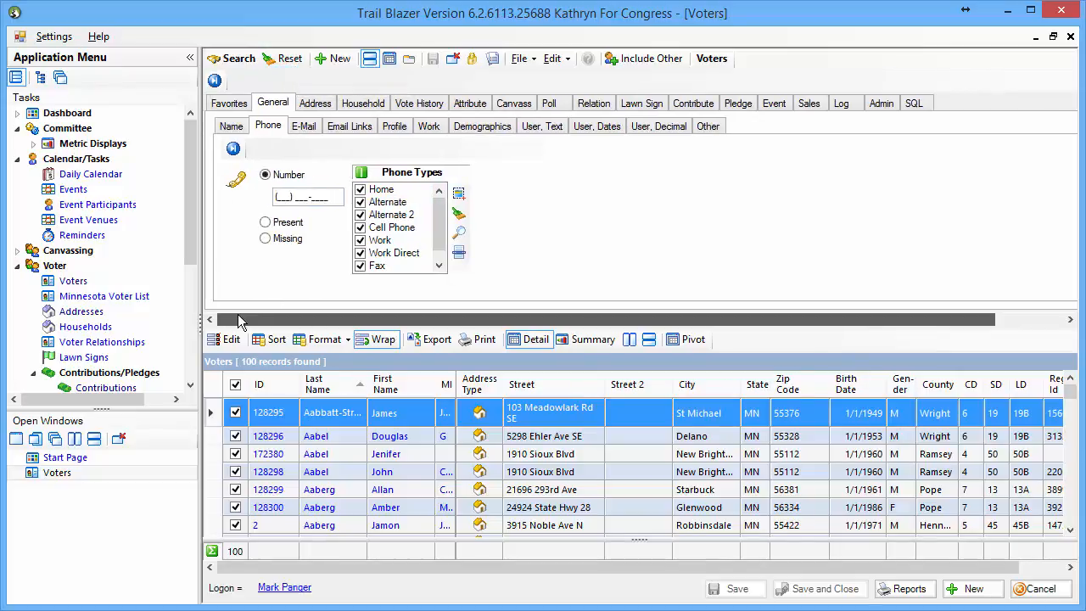
pyautogui.click(231, 126)
pyautogui.click(464, 173)
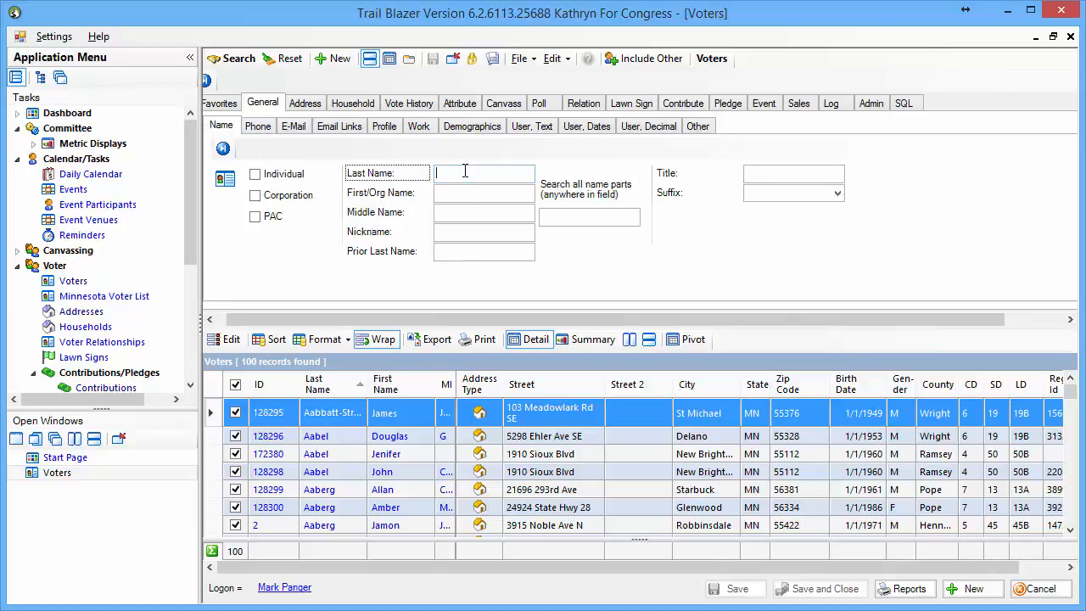
pyautogui.write('smith')
pyautogui.press('Return')
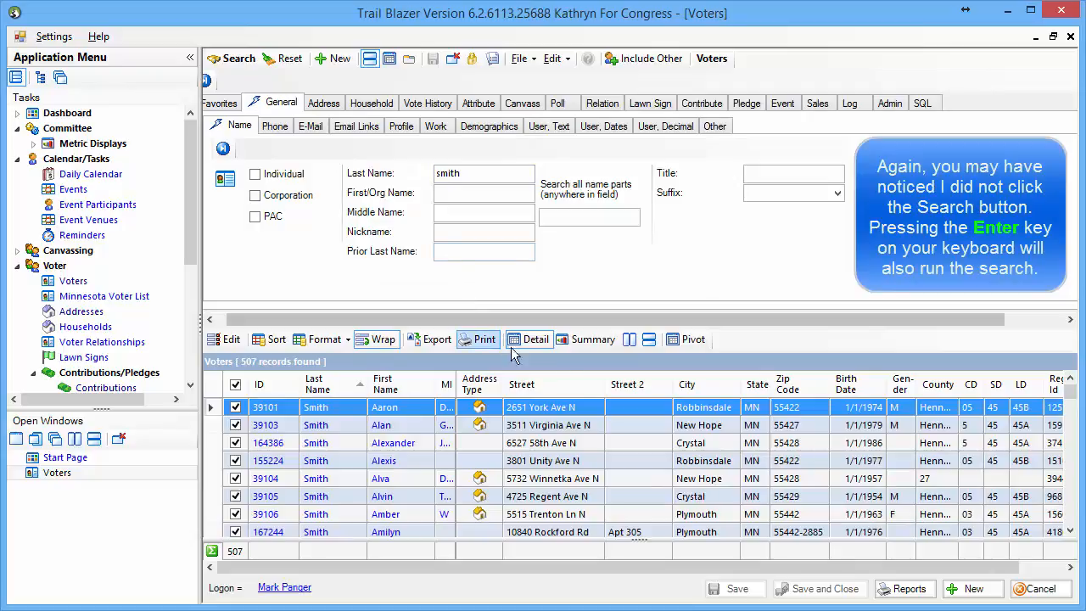
# Sort the voter results by State in descending order, and sort them again by Last Name in ascending order.
pyautogui.rightClick(757, 385)
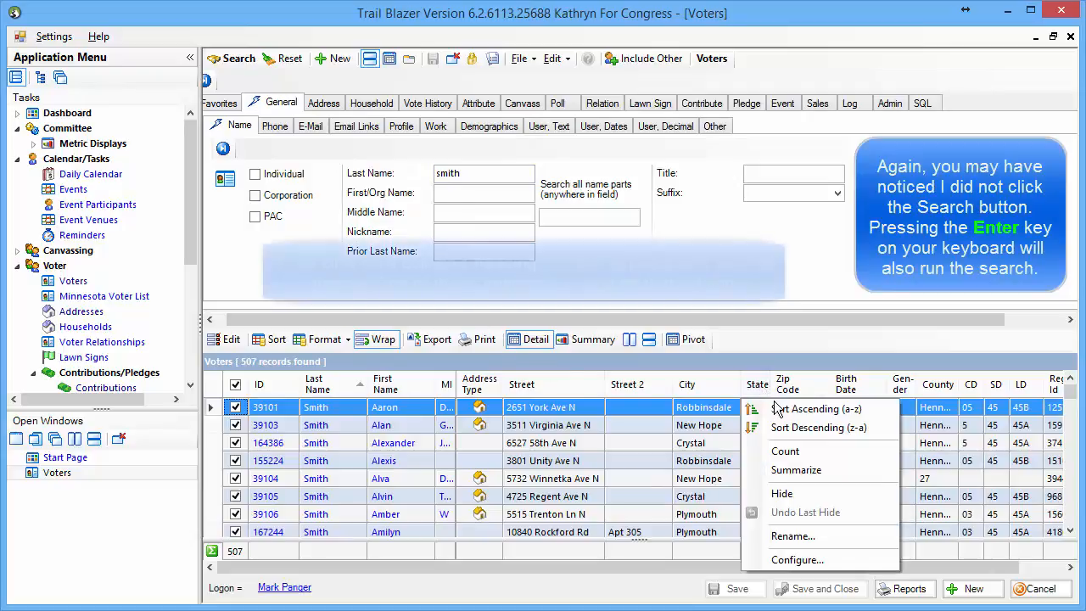
pyautogui.click(806, 427)
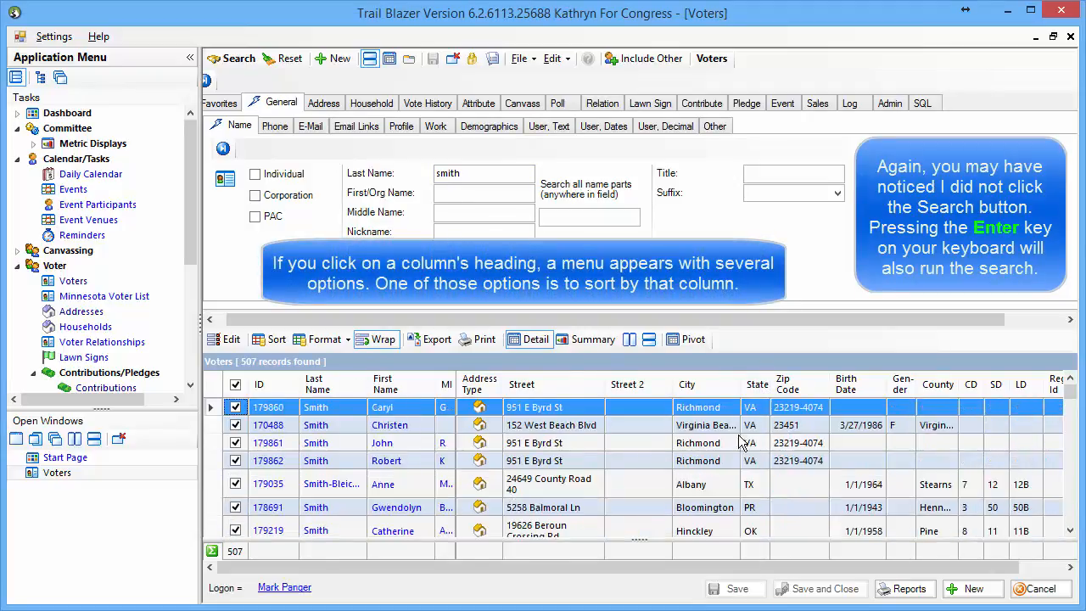
pyautogui.rightClick(327, 385)
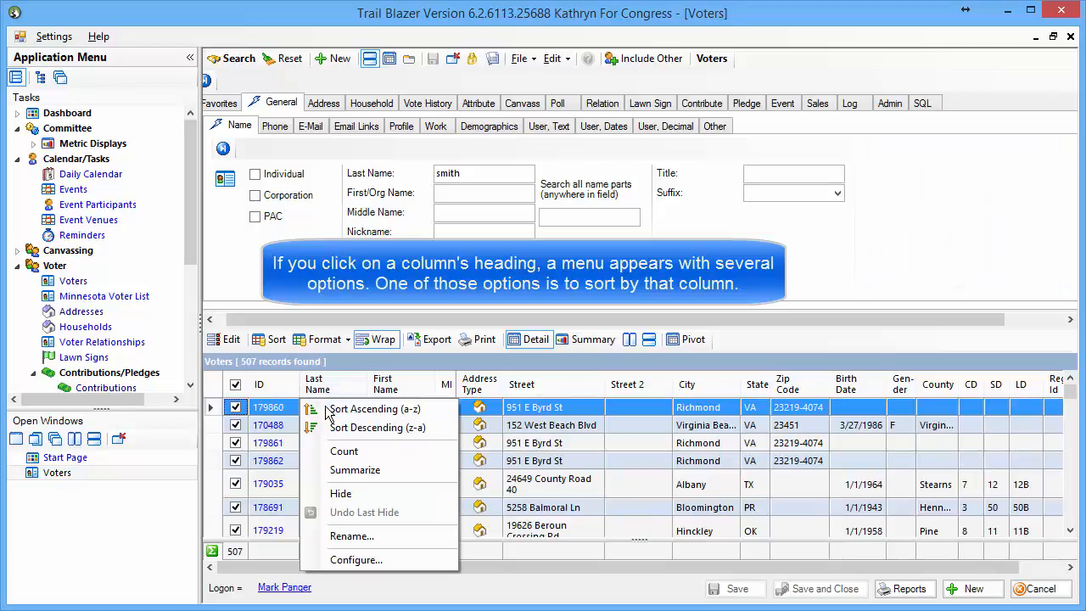
pyautogui.click(316, 409)
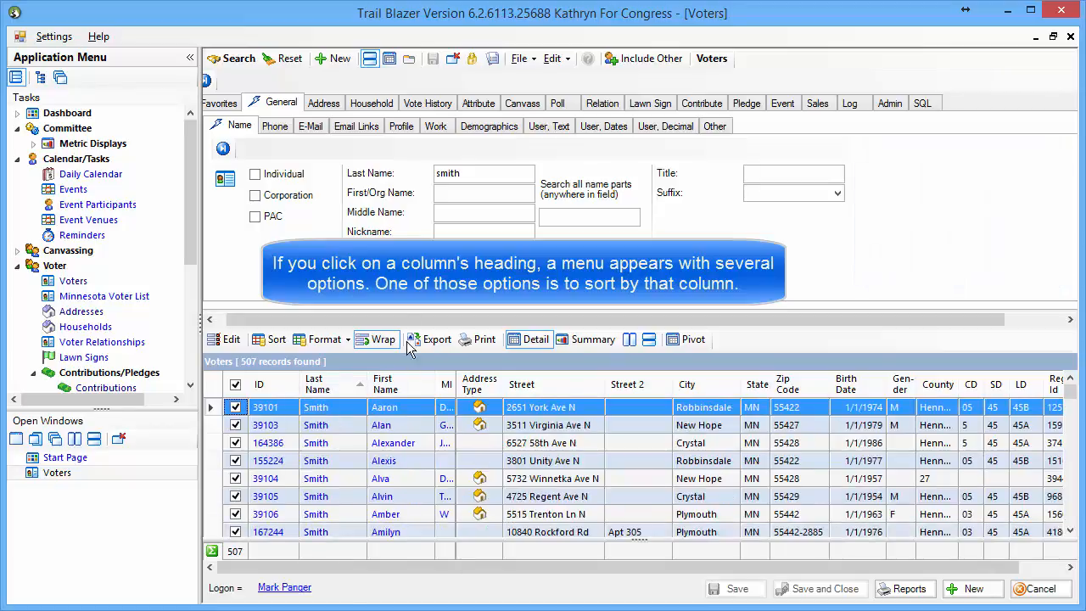
# Narrow the voter search to current Main Home addresses in the state MN.
pyautogui.click(330, 105)
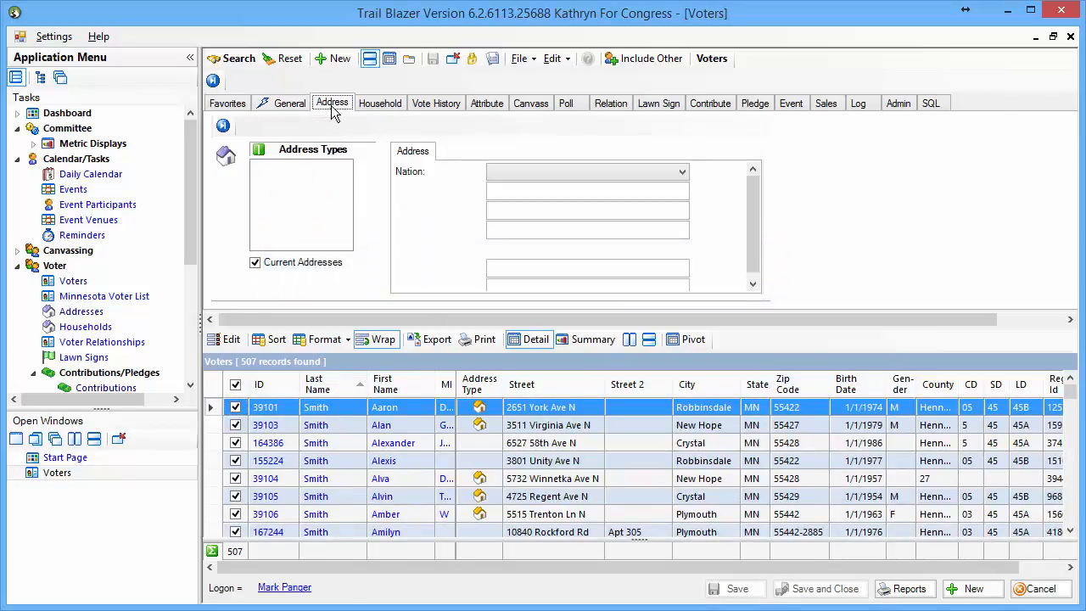
pyautogui.click(498, 270)
pyautogui.press('Return')
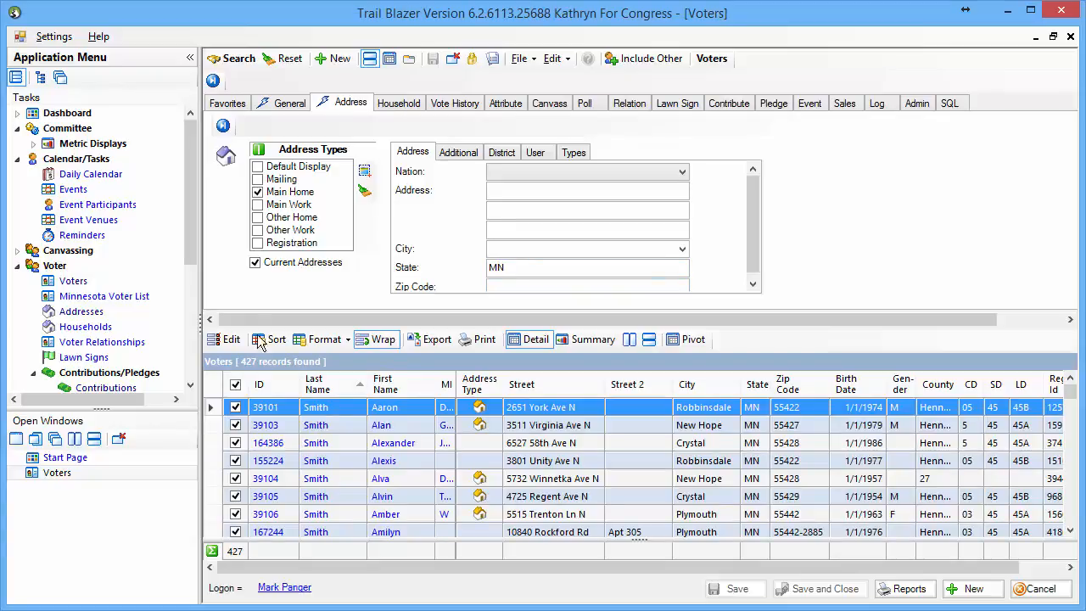
# Add the criterion that a Home phone number is present, with all other phone types excluded, and run the search.
pyautogui.click(287, 105)
pyautogui.click(285, 129)
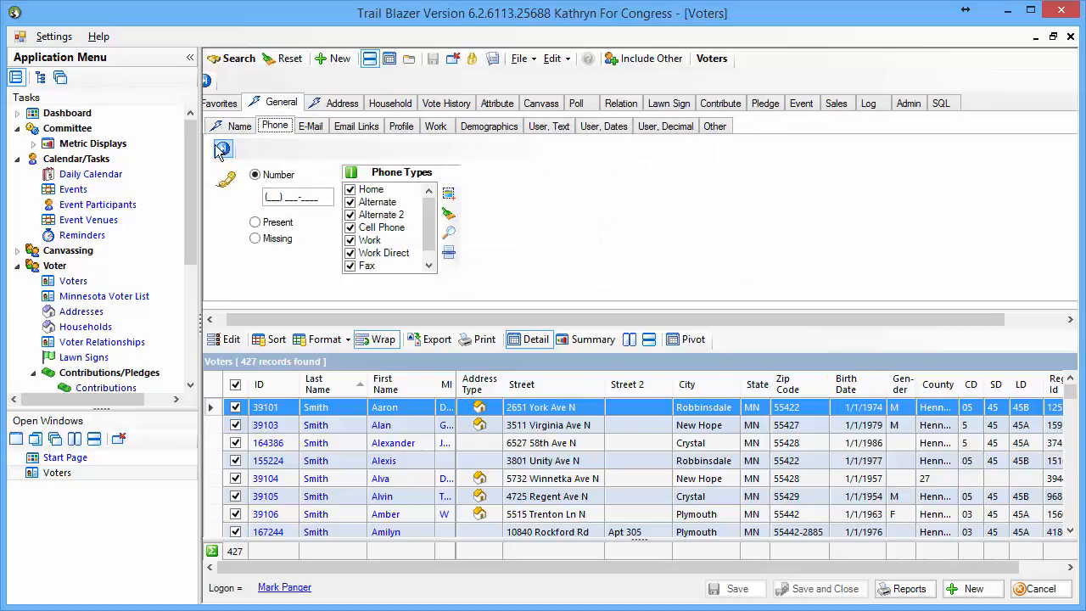
pyautogui.click(257, 224)
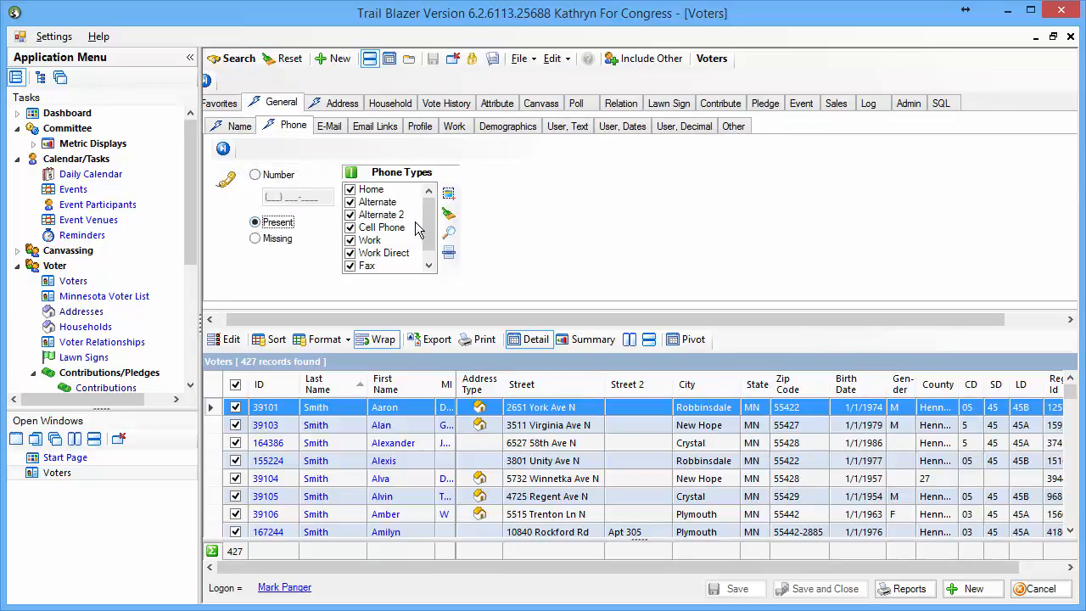
pyautogui.click(447, 228)
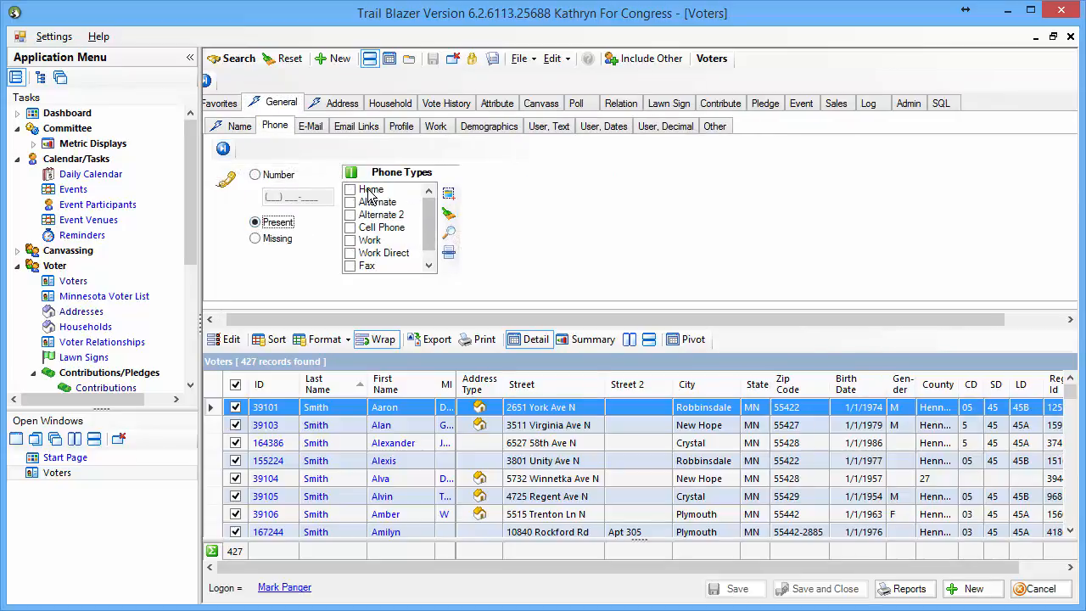
pyautogui.click(370, 190)
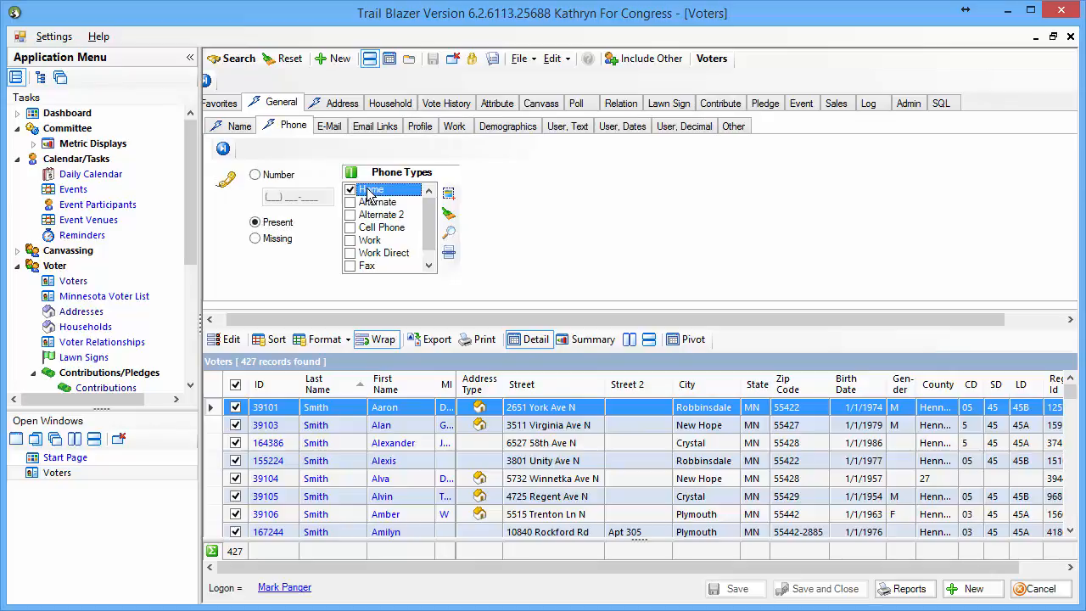
pyautogui.click(229, 66)
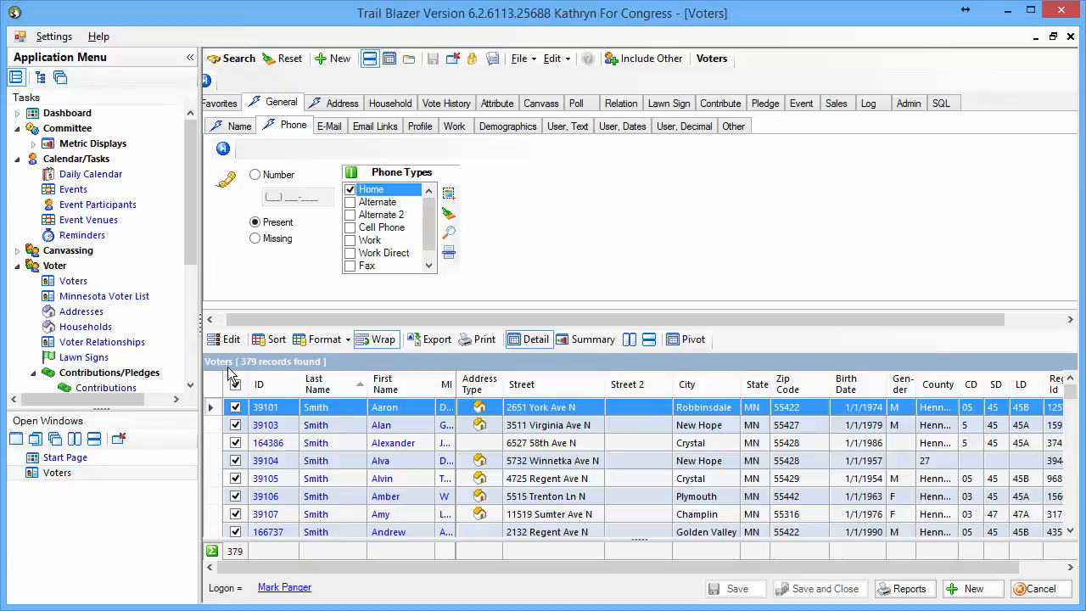
# Enable the contribution criteria for the Kathryn For Congress committee and run the voter search.
pyautogui.click(717, 104)
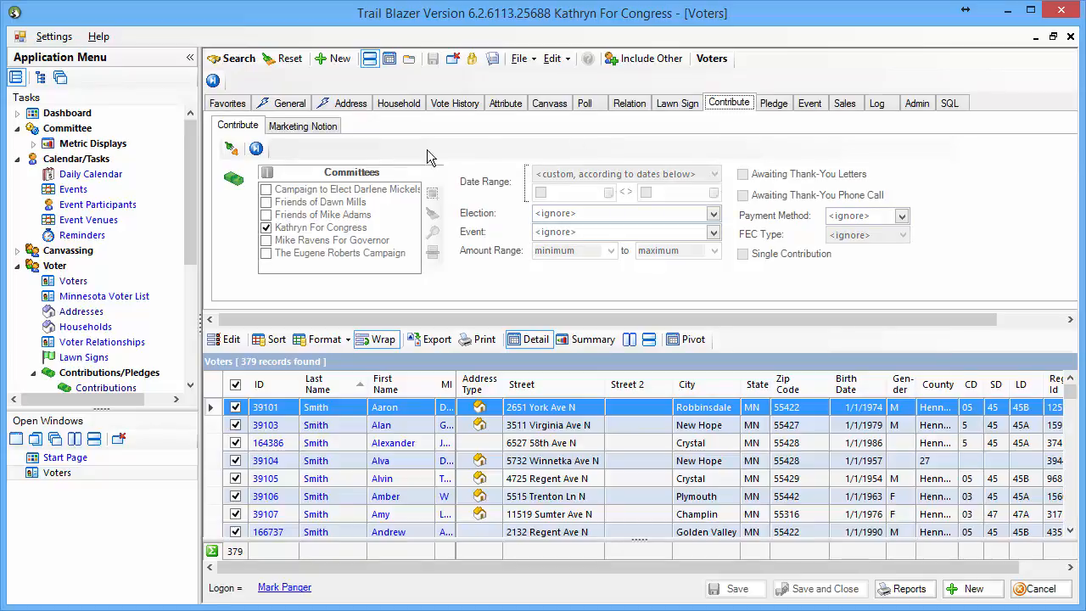
pyautogui.click(231, 150)
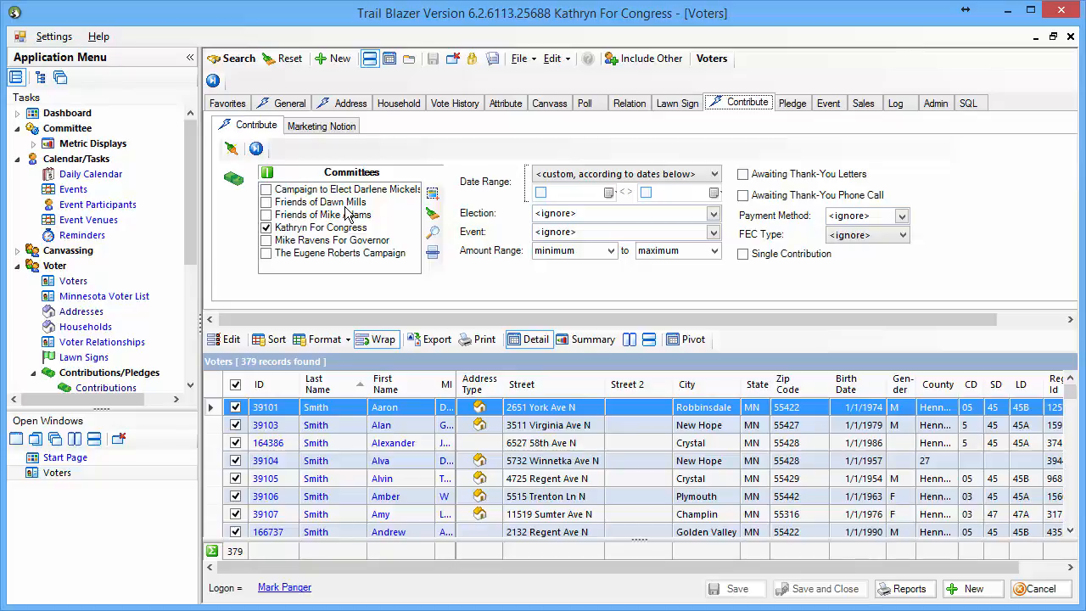
pyautogui.click(234, 68)
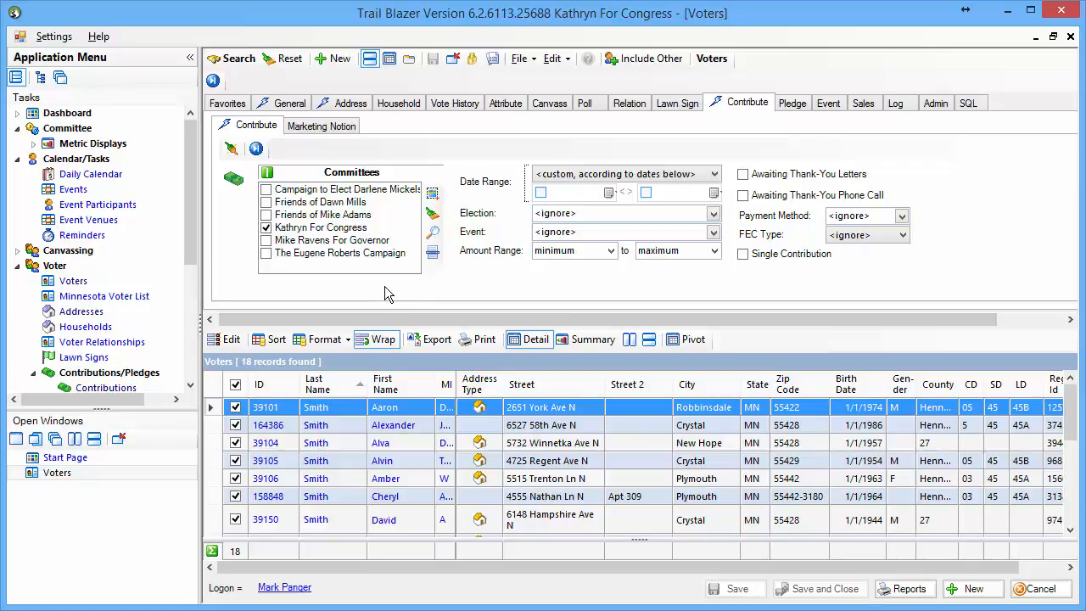
# Set the minimum contribution amount to 1000 and run the voter search.
pyautogui.click(552, 252)
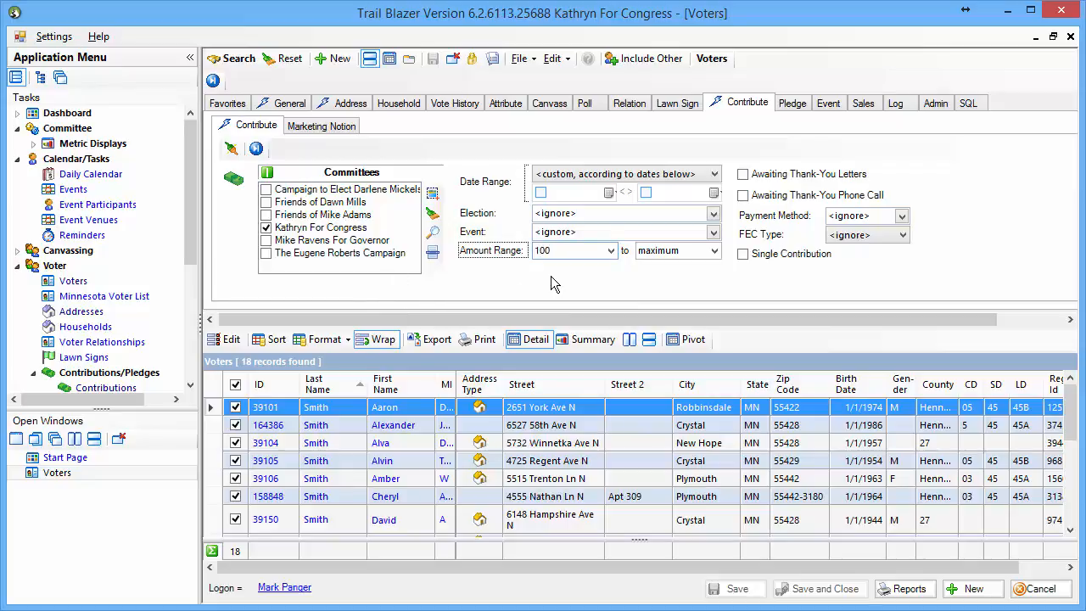
pyautogui.press('Return')
pyautogui.write('1000')
pyautogui.press('Return')
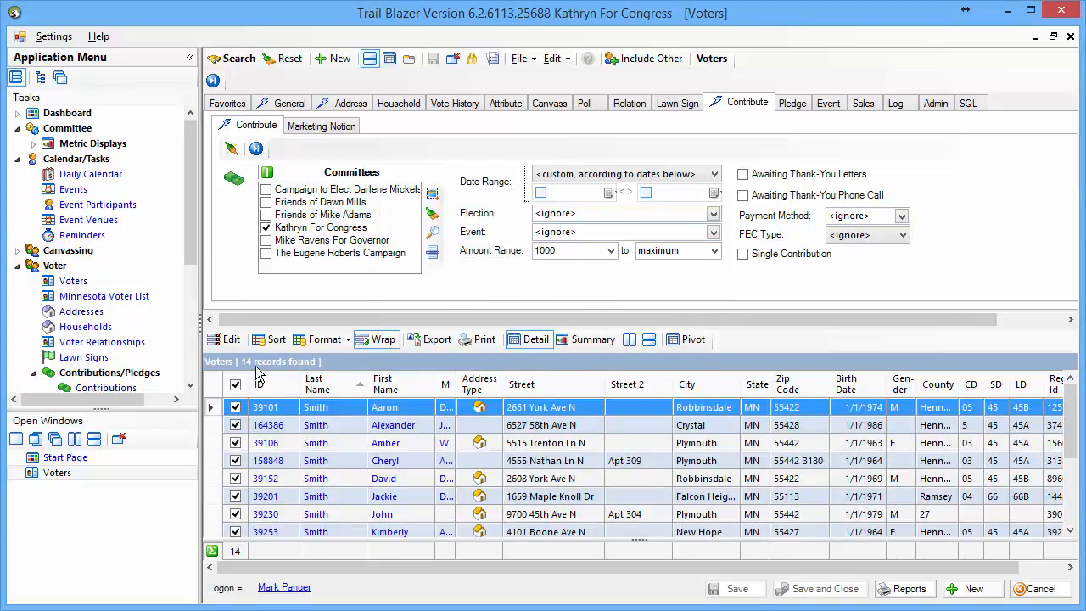
# Set the demographic age range to 35 to 55 and run the voter search.
pyautogui.click(290, 103)
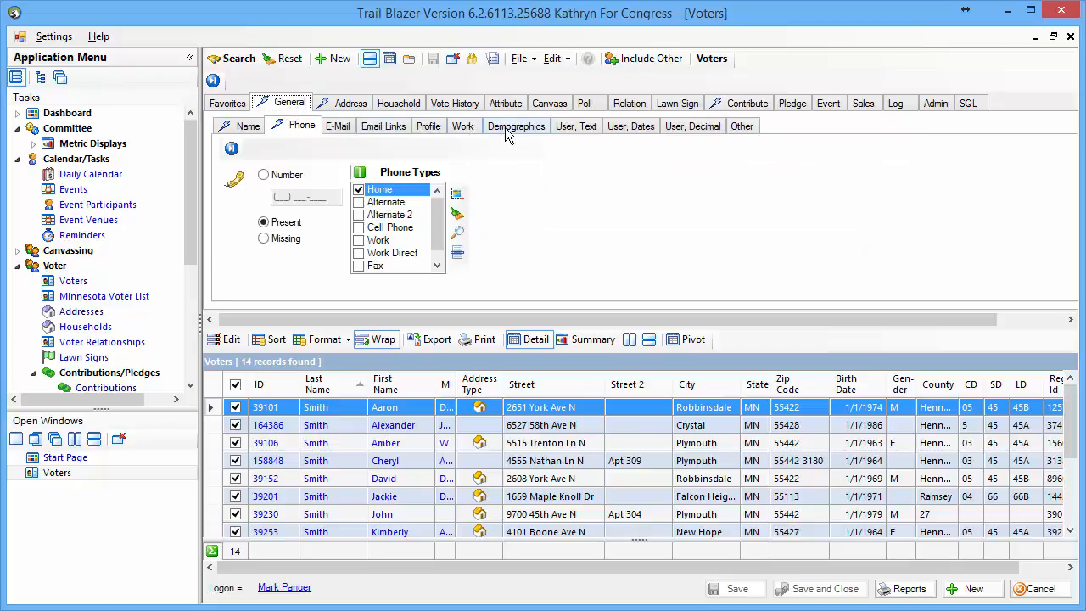
pyautogui.click(538, 133)
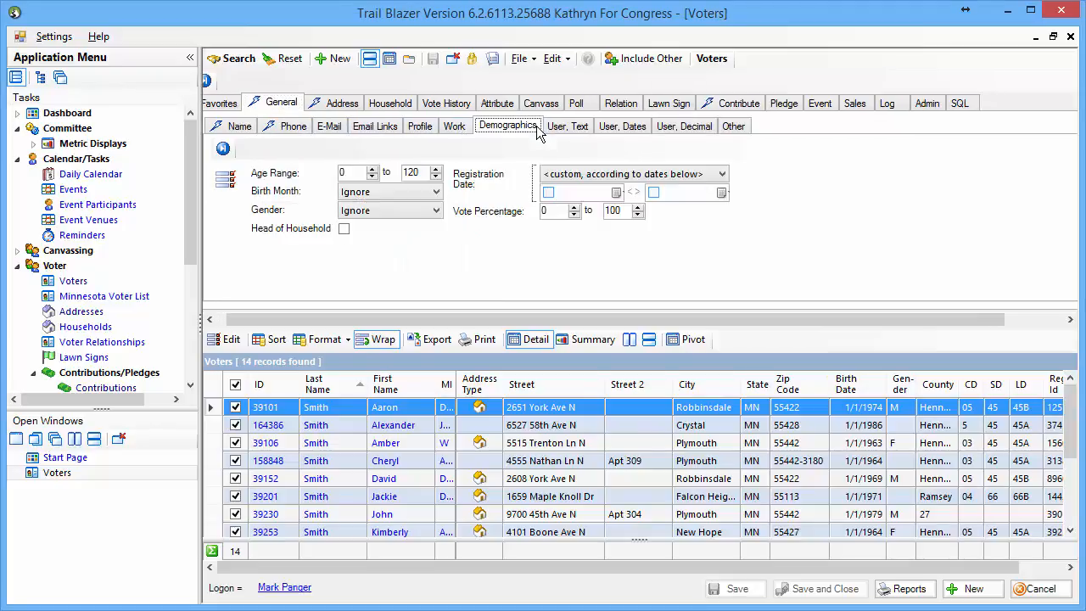
pyautogui.click(351, 172)
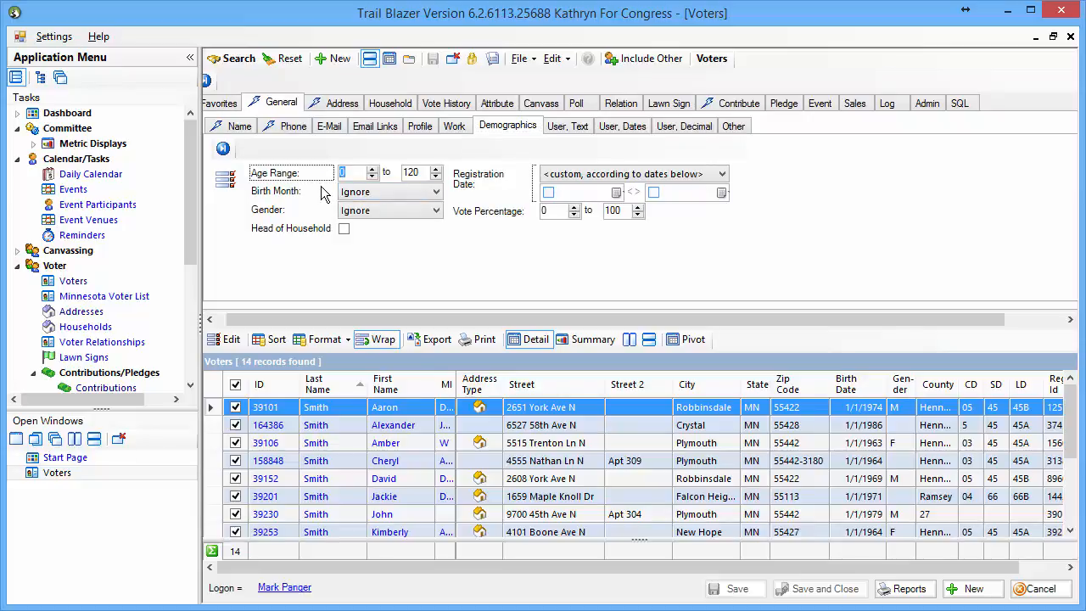
pyautogui.write('35')
pyautogui.press('Tab')
pyautogui.write('55')
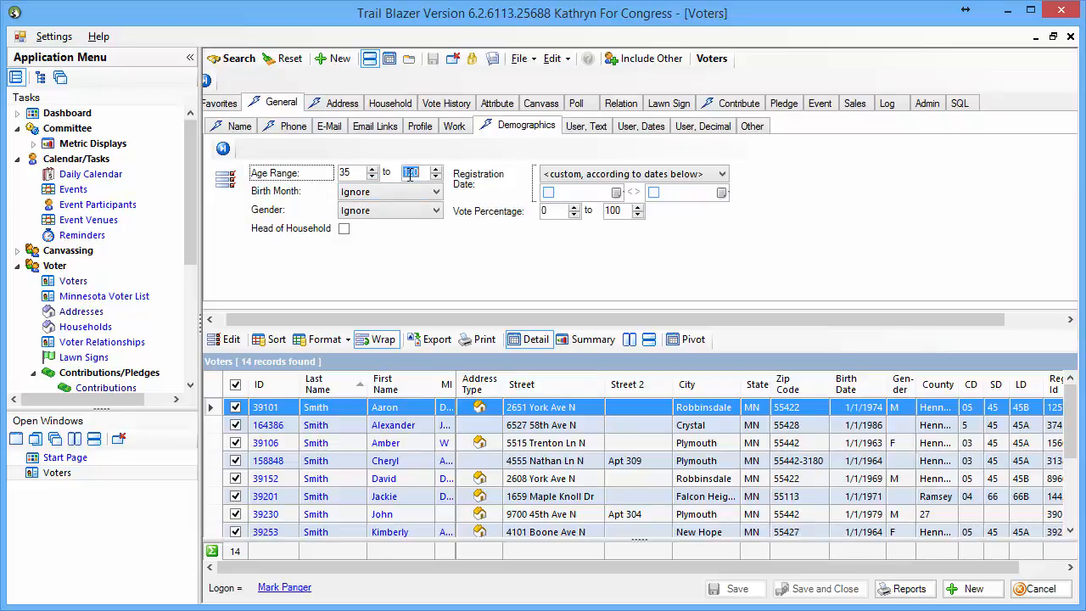
pyautogui.click(239, 67)
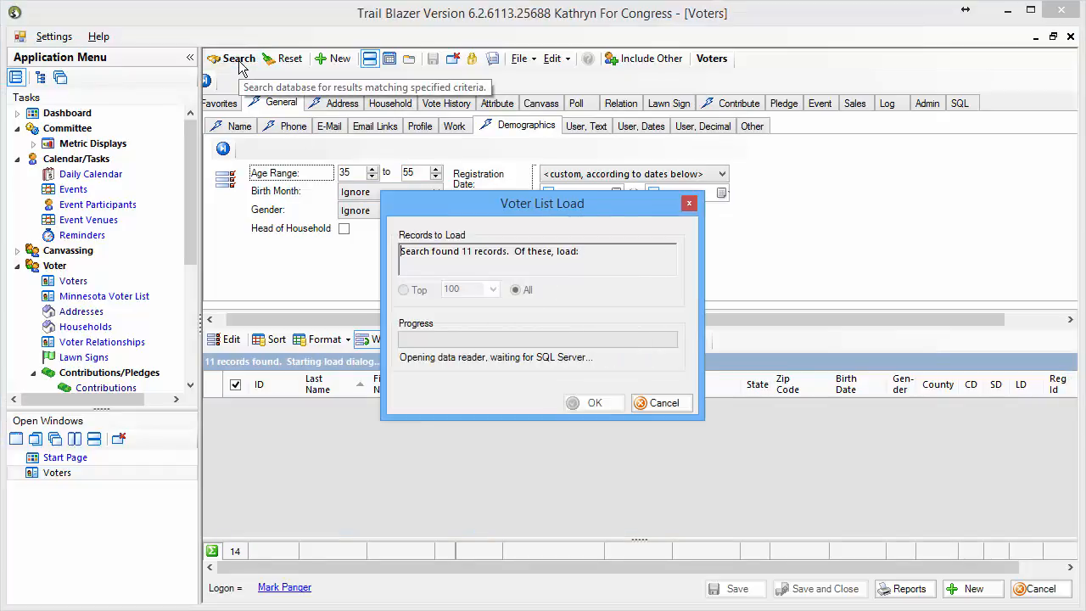
# Restrict the demographic criteria to Female voters and run the search.
pyautogui.click(384, 216)
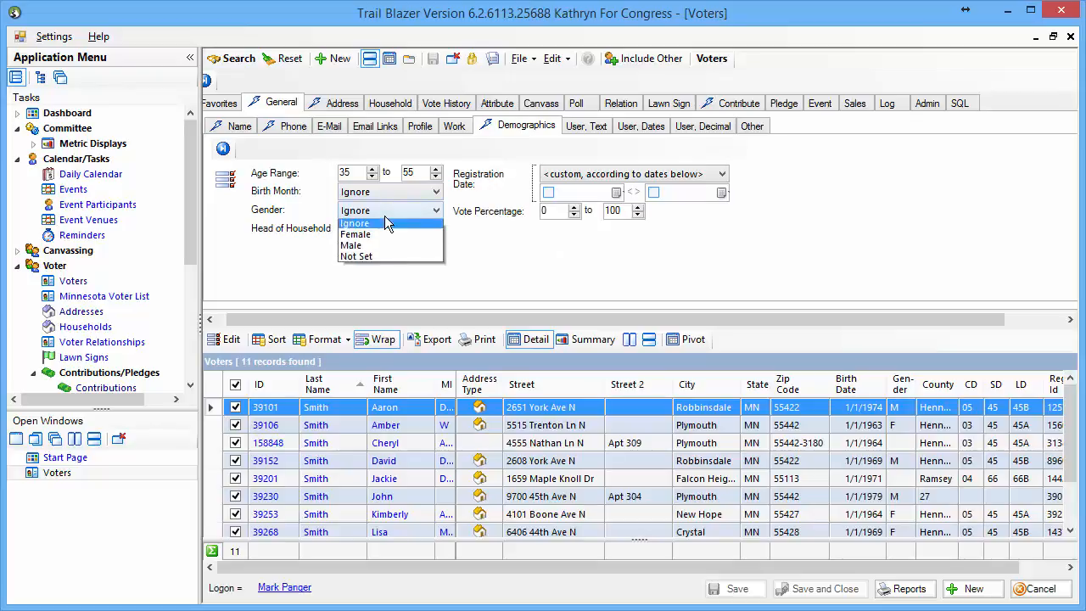
pyautogui.click(372, 233)
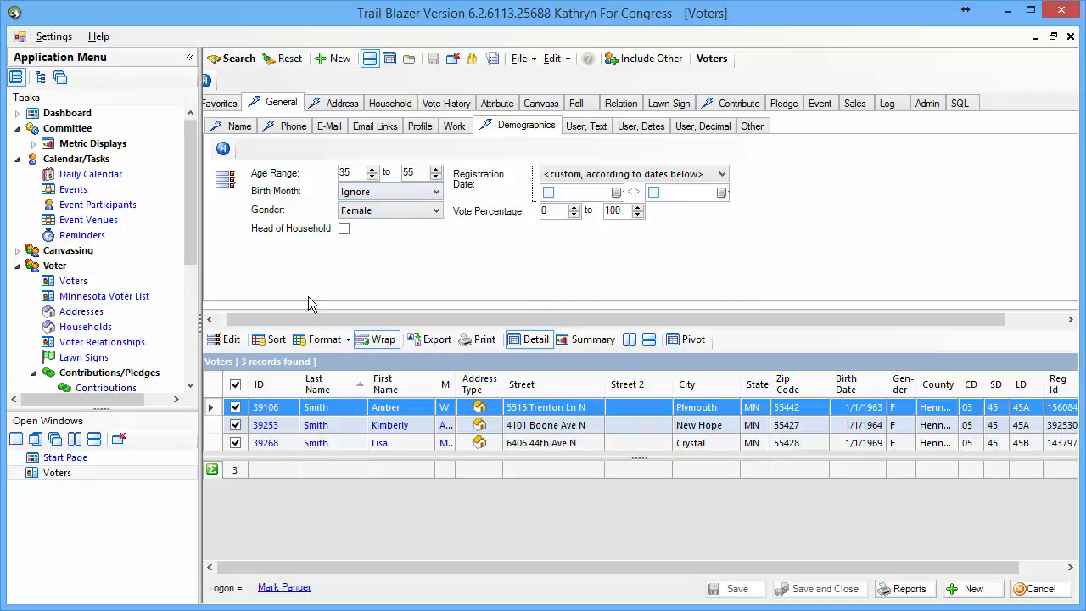
pyautogui.moveTo(286, 321); pyautogui.dragTo(246, 322)
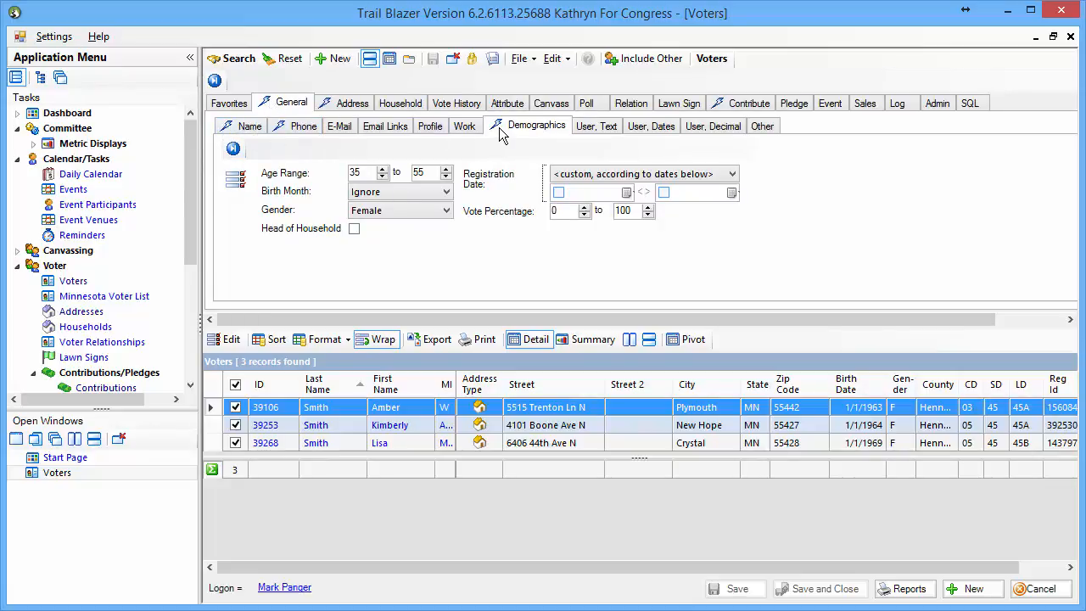
# Check the contribution criteria and reset all voter search criteria.
pyautogui.click(717, 105)
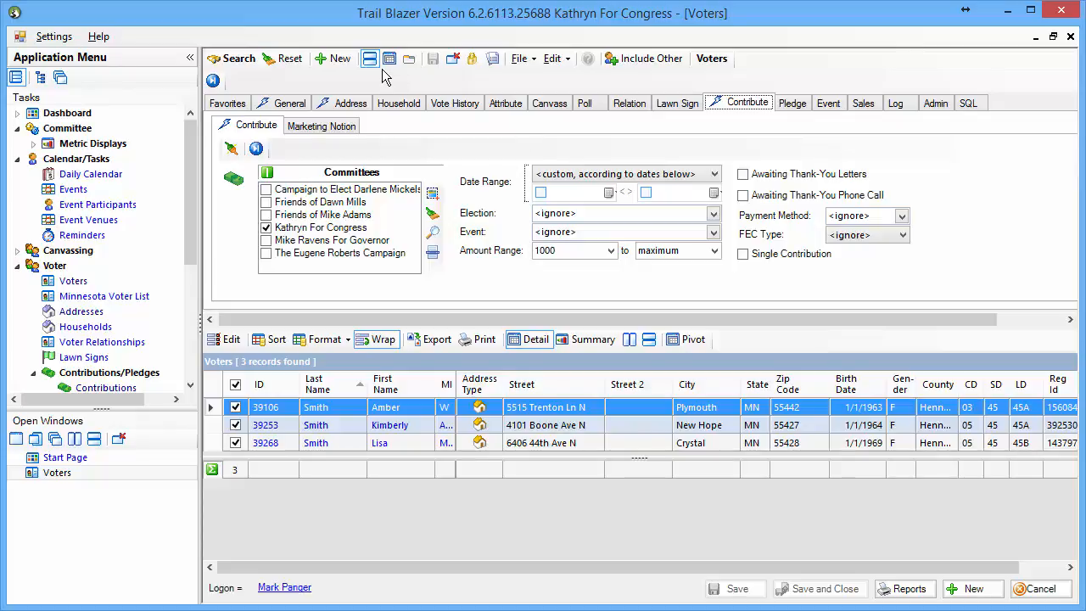
pyautogui.click(287, 61)
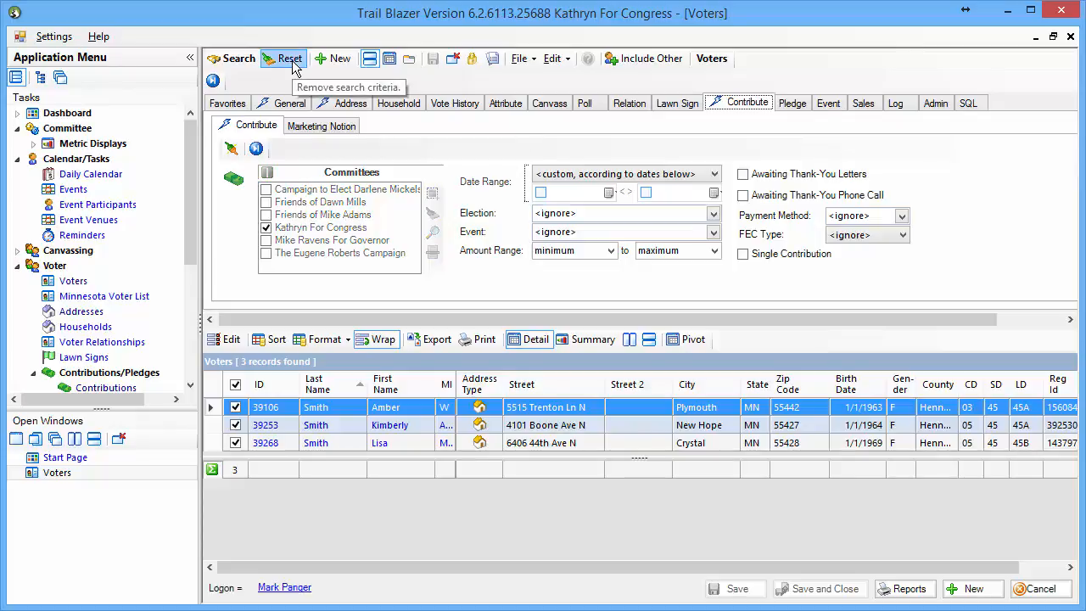
# Search the voter list without any criteria, check the number of matching records, and cancel loading them.
pyautogui.click(240, 59)
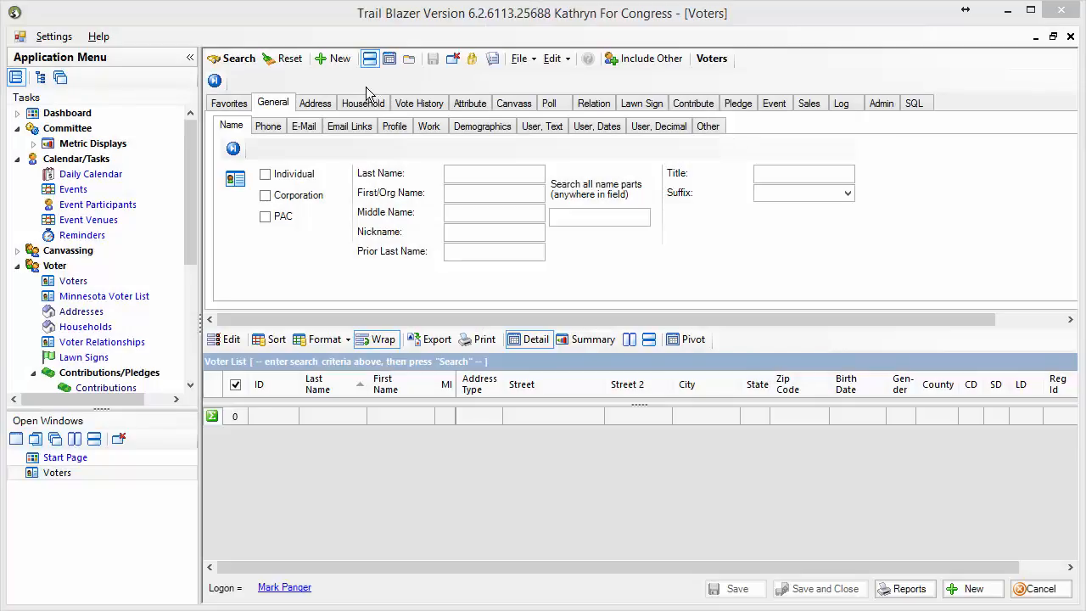
pyautogui.click(237, 61)
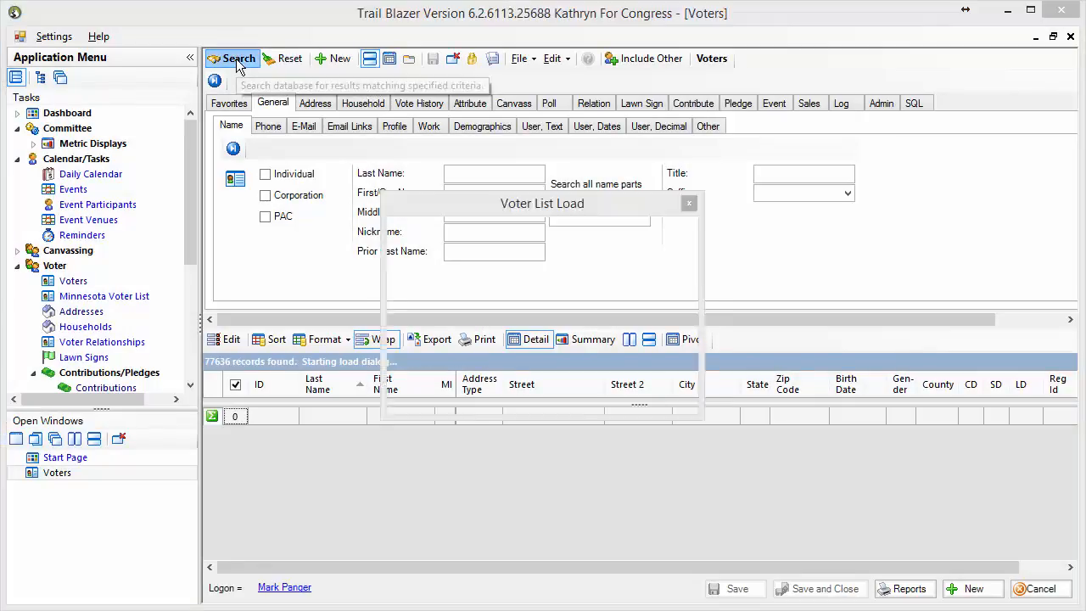
pyautogui.moveTo(433, 251); pyautogui.dragTo(525, 252)
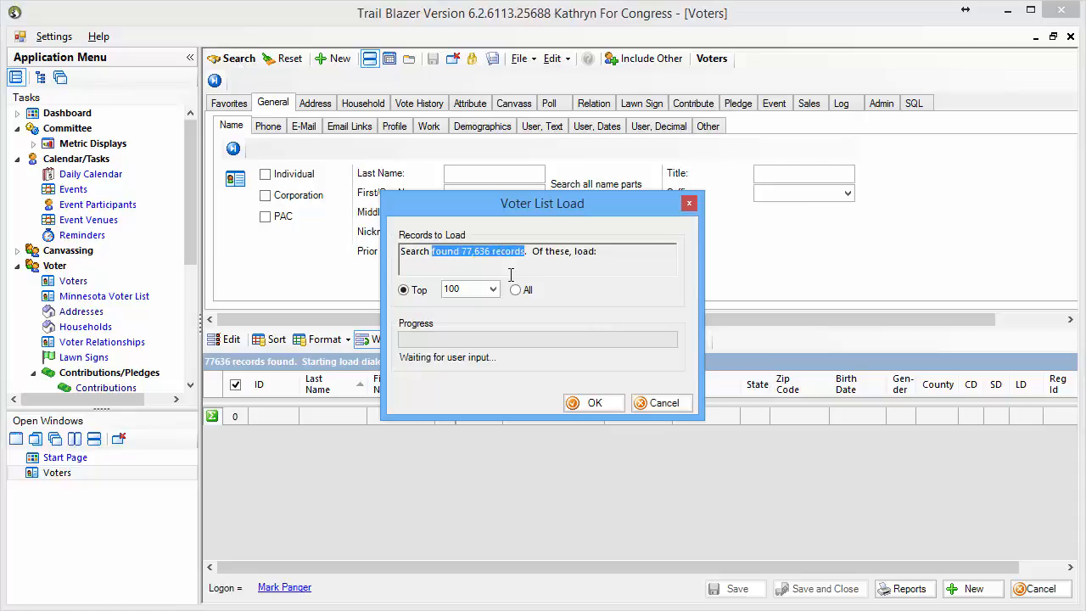
pyautogui.click(658, 404)
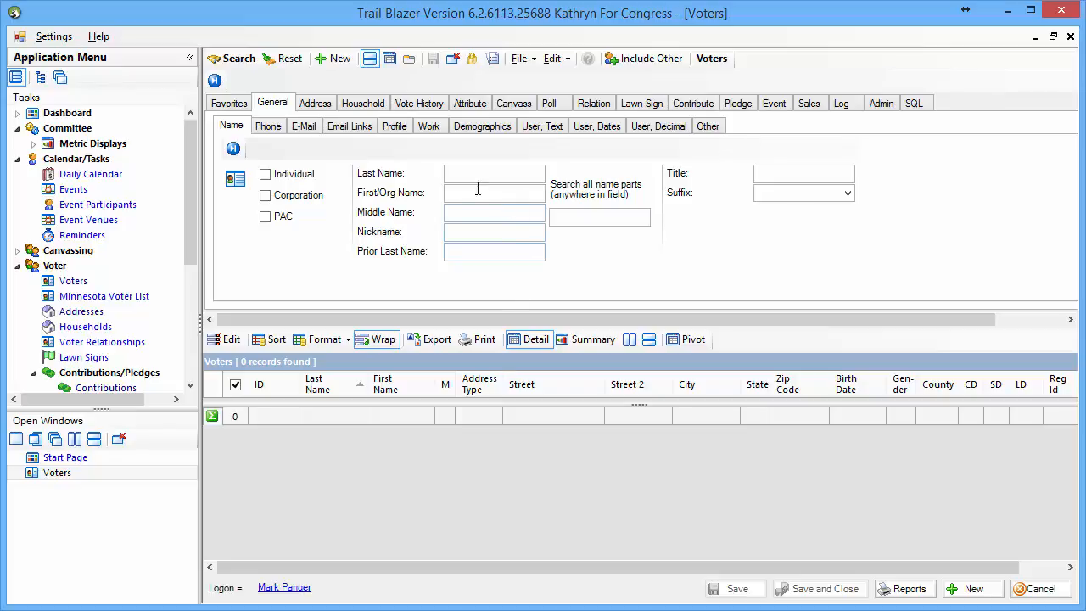
# Enable the vote history criteria and open them in a separate window showing the full election list.
pyautogui.click(403, 105)
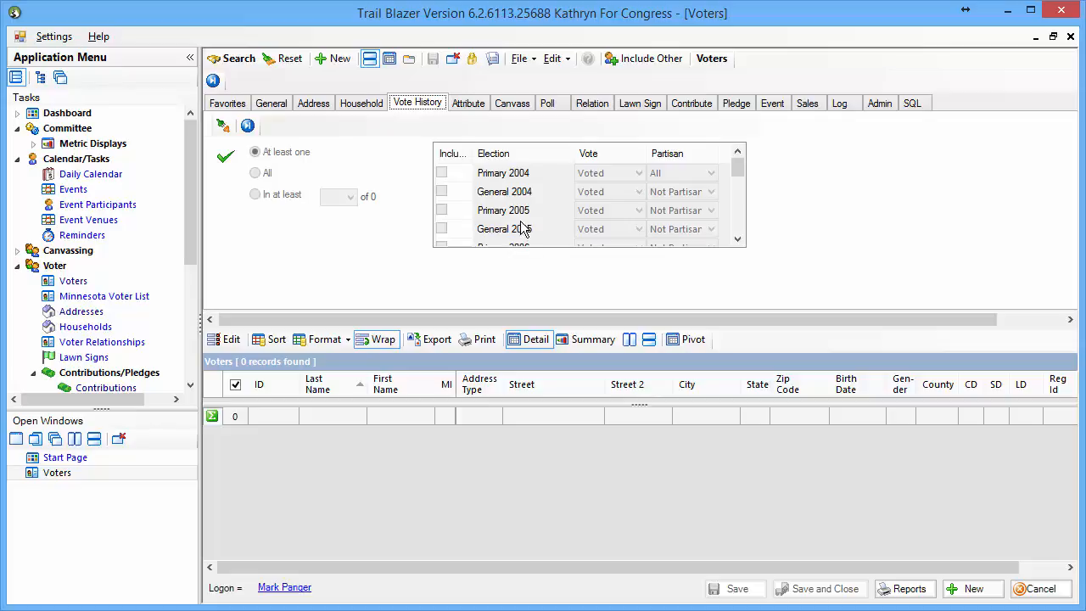
pyautogui.click(223, 127)
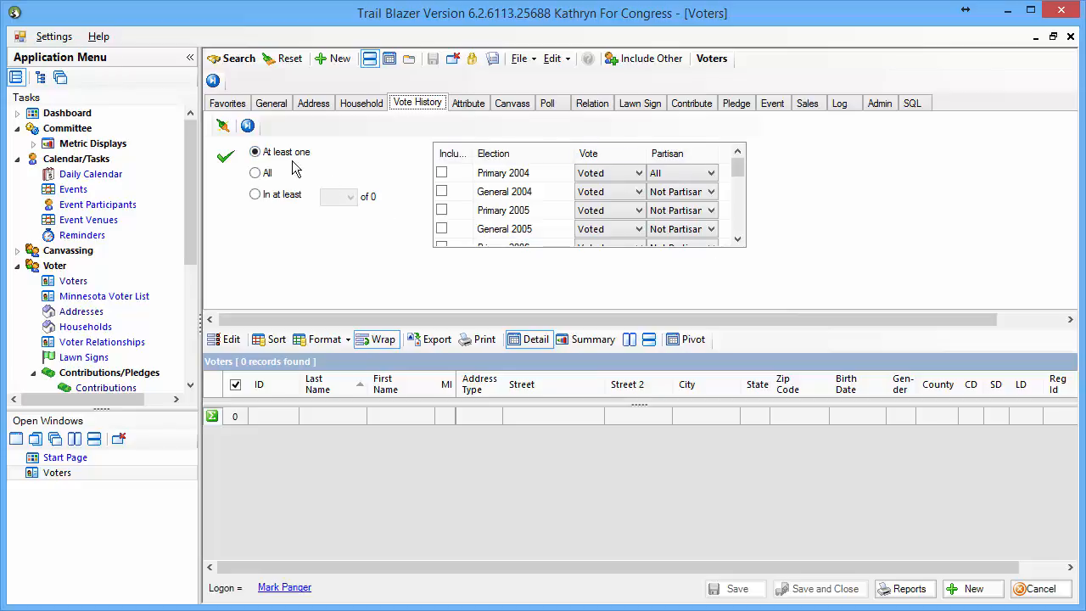
pyautogui.click(247, 127)
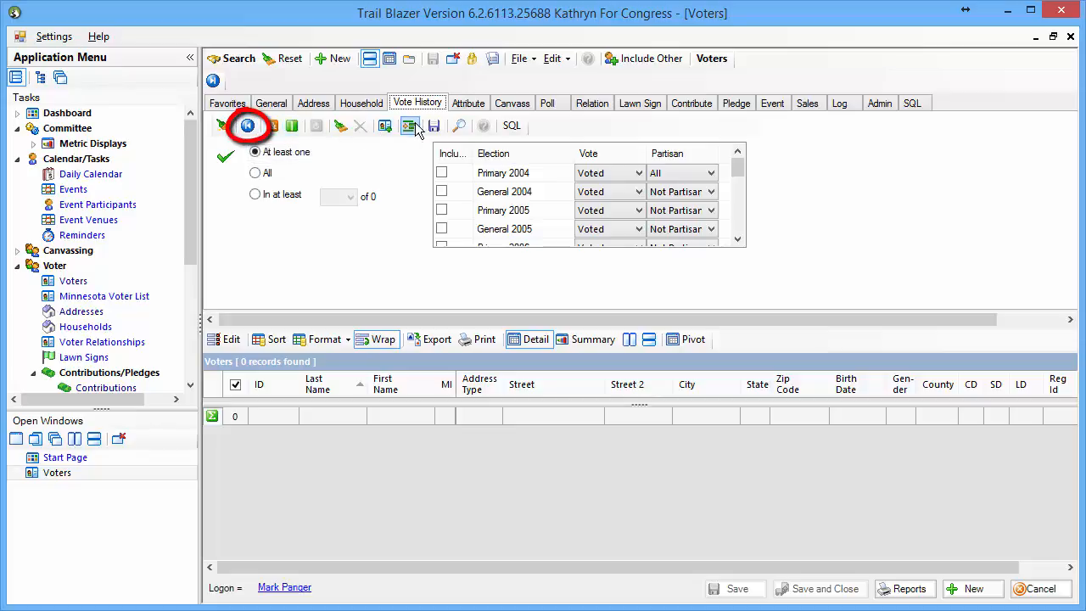
pyautogui.click(459, 128)
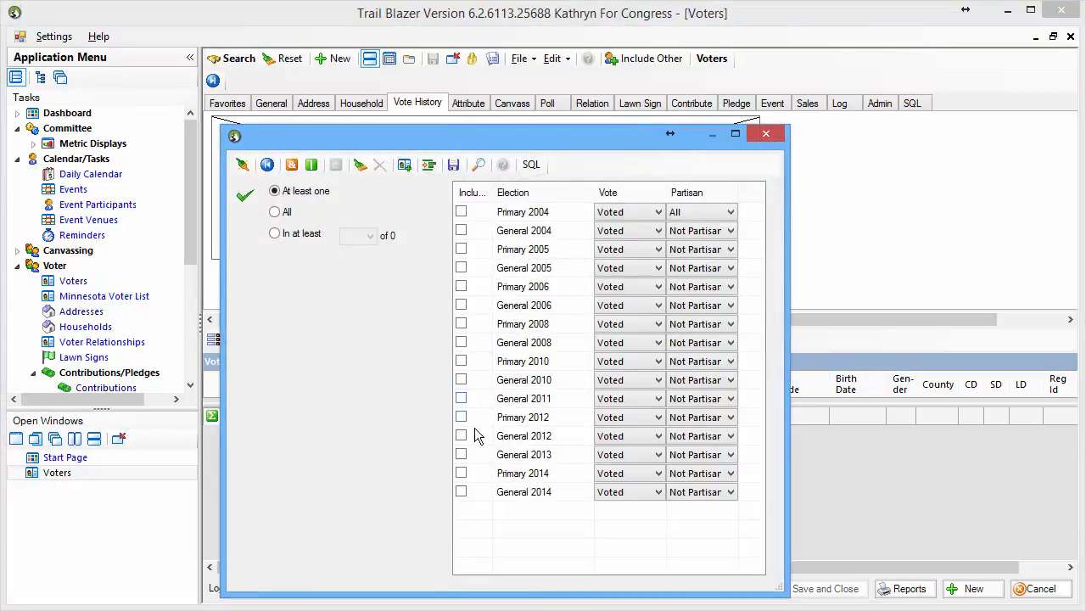
# Include the Primary 2014, 2012, 2010, 2008 and 2006 elections in the vote history criteria and close the enlarged window.
pyautogui.click(462, 475)
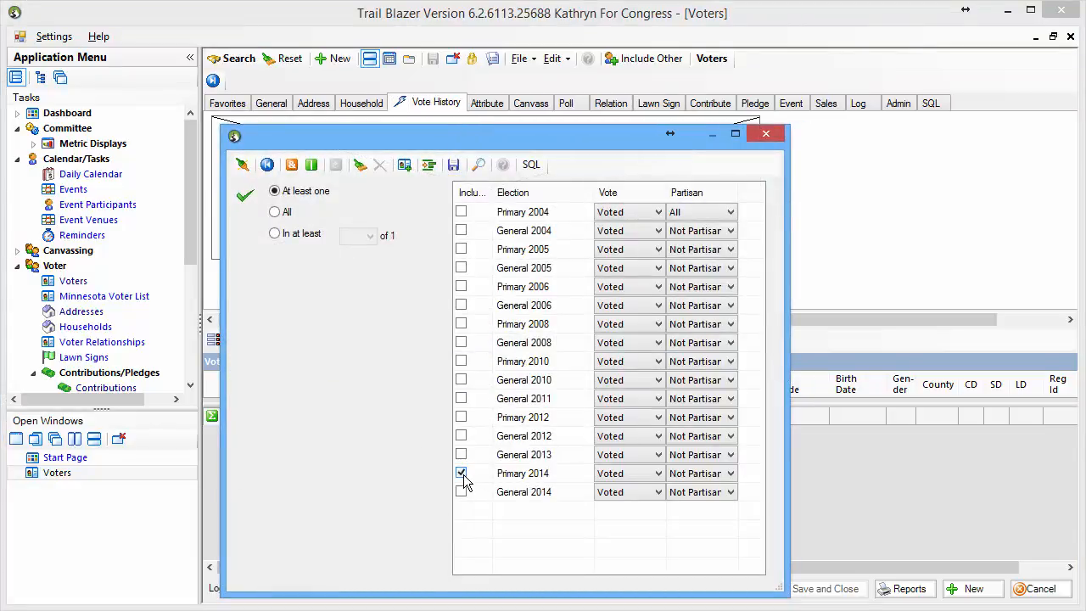
pyautogui.click(461, 417)
pyautogui.click(461, 360)
pyautogui.click(461, 324)
pyautogui.click(461, 286)
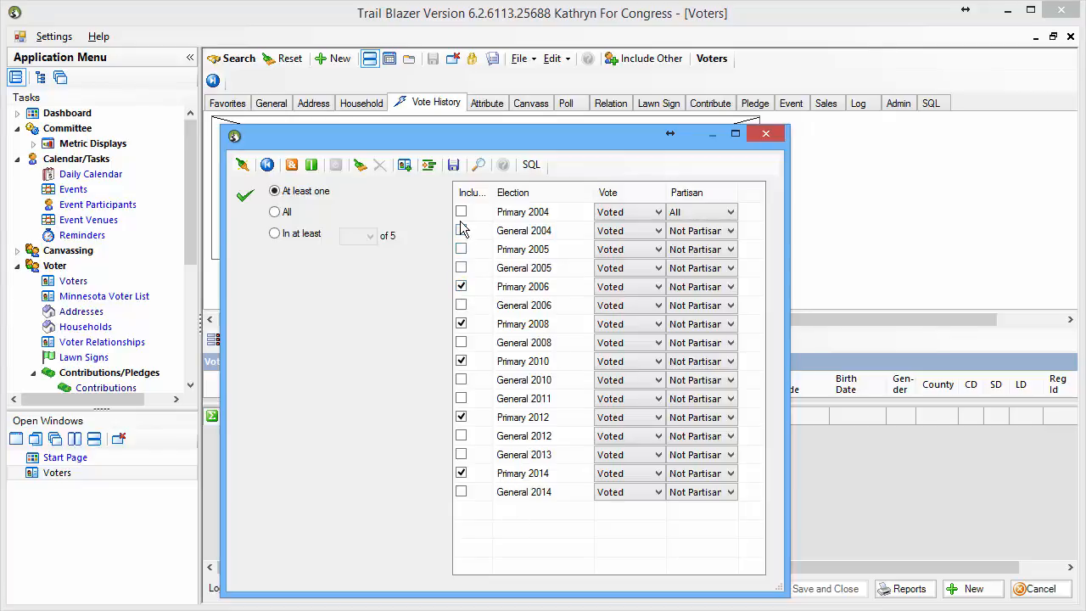
pyautogui.click(763, 134)
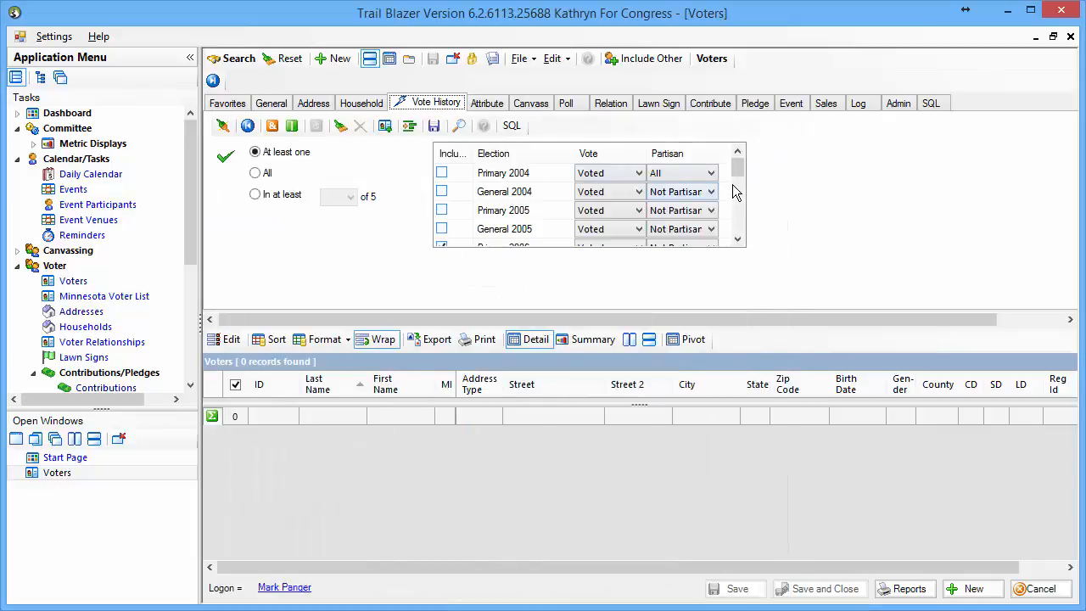
# Run the search for voters in at least one selected primary and load all matching records.
pyautogui.moveTo(737, 187); pyautogui.dragTo(738, 243)
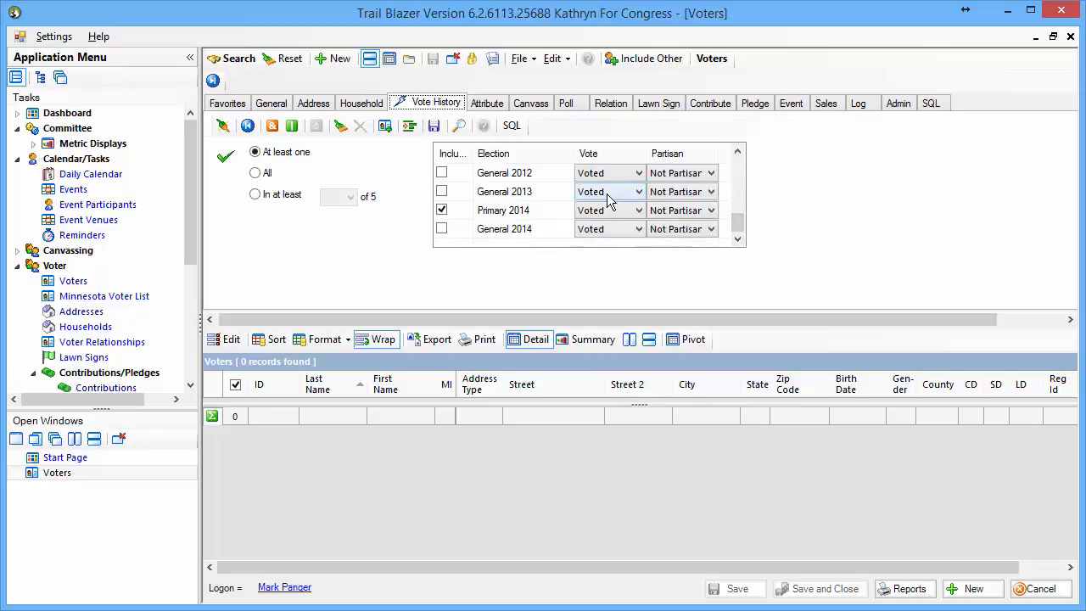
pyautogui.click(238, 59)
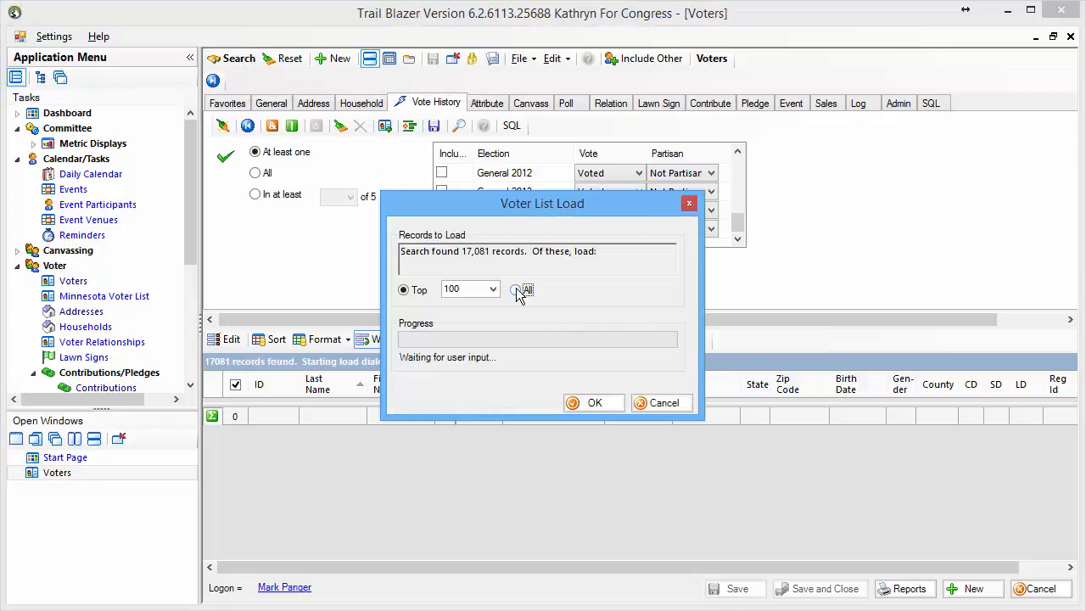
pyautogui.click(520, 292)
pyautogui.click(608, 403)
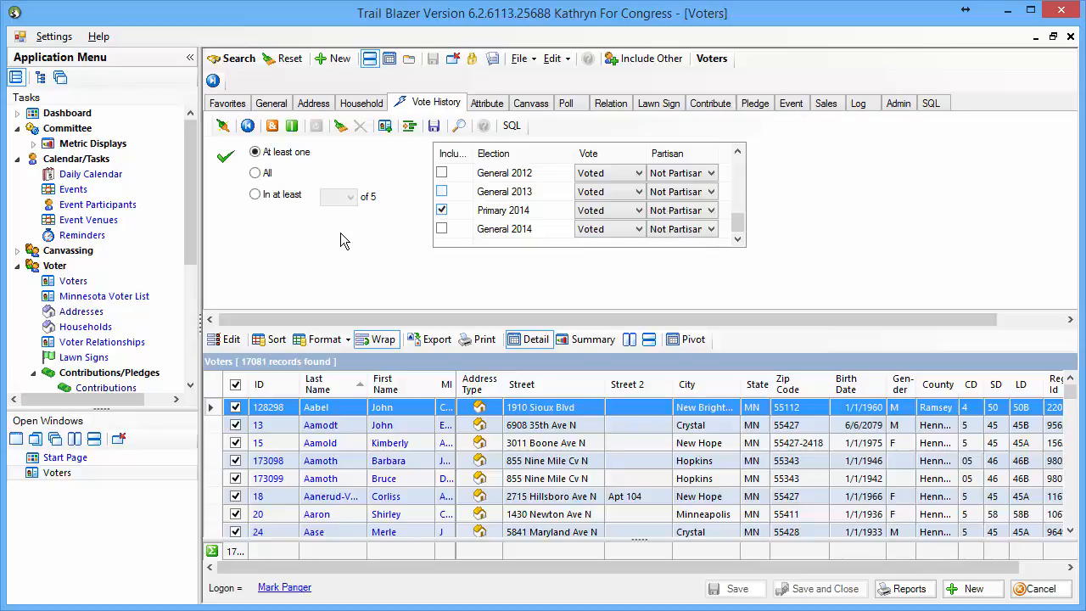
# Require voting in at least 3 of the 5 selected primaries, rerun the search and load all records.
pyautogui.click(292, 198)
pyautogui.click(339, 200)
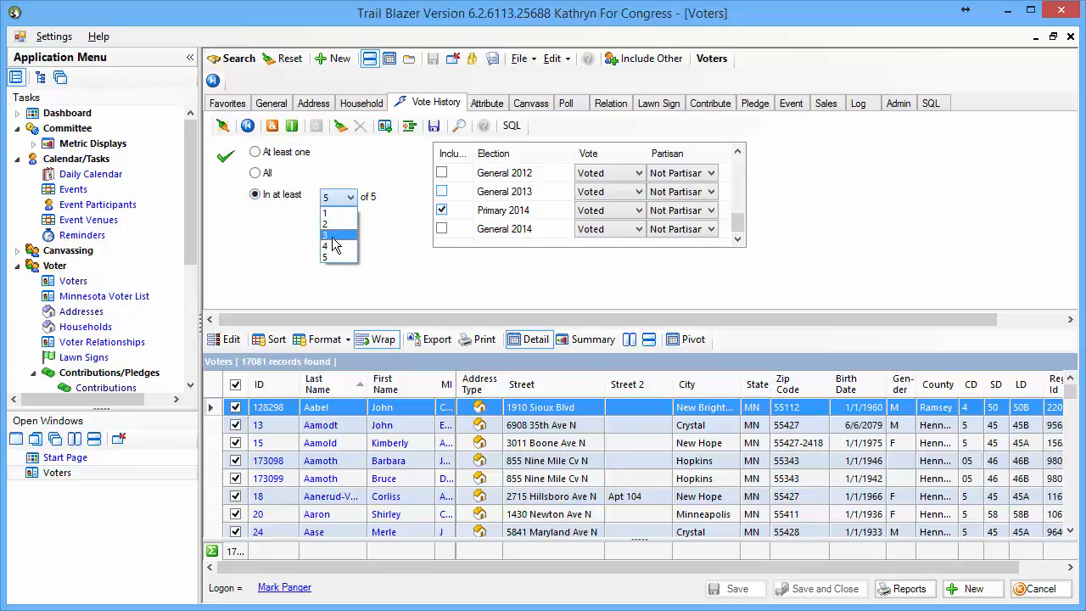
pyautogui.click(333, 240)
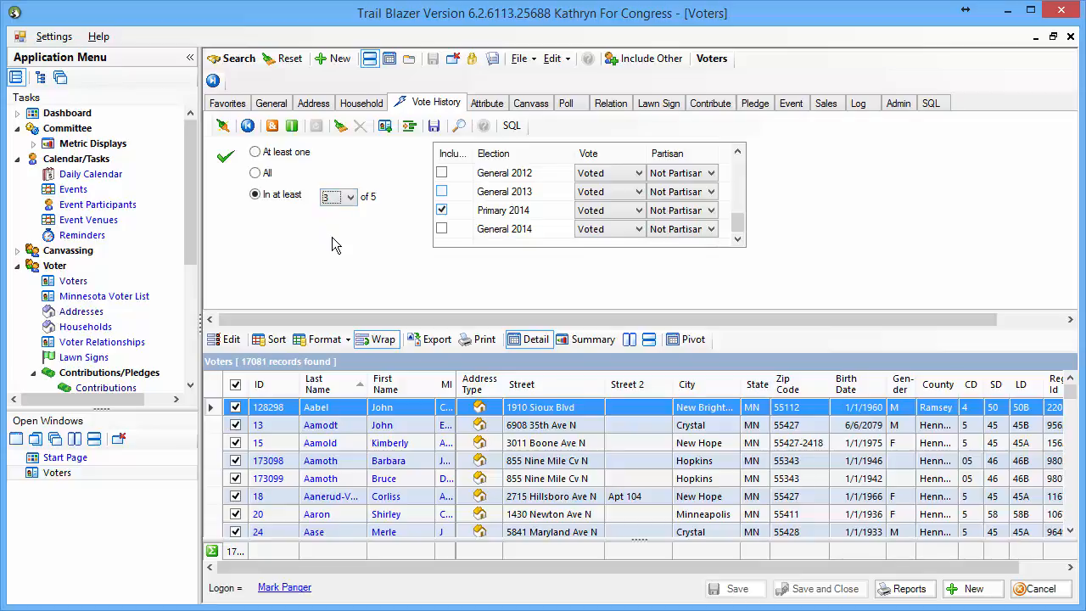
pyautogui.click(234, 62)
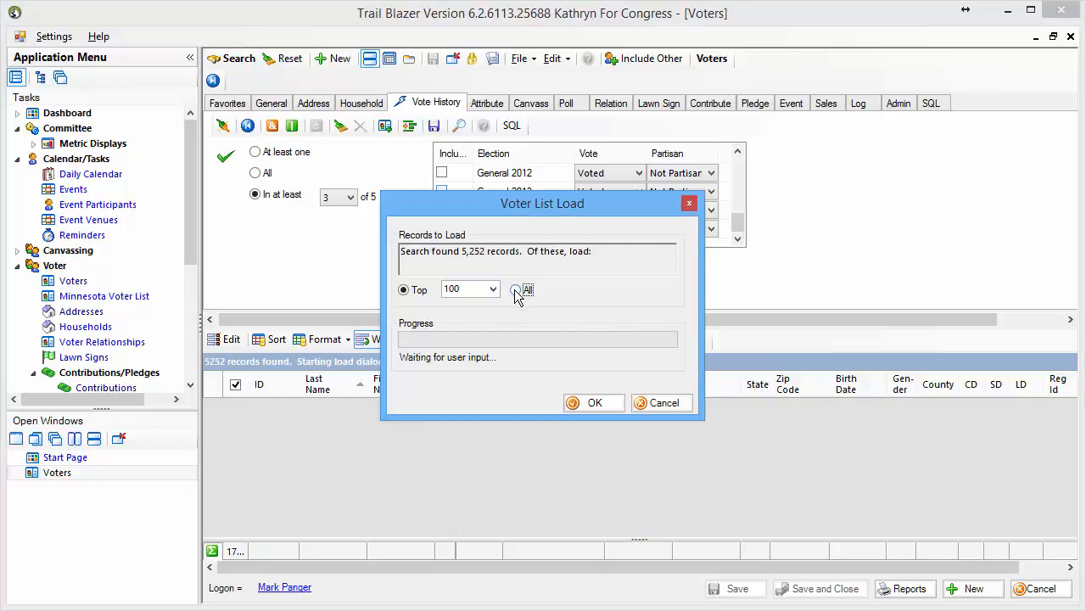
pyautogui.click(515, 289)
pyautogui.click(594, 404)
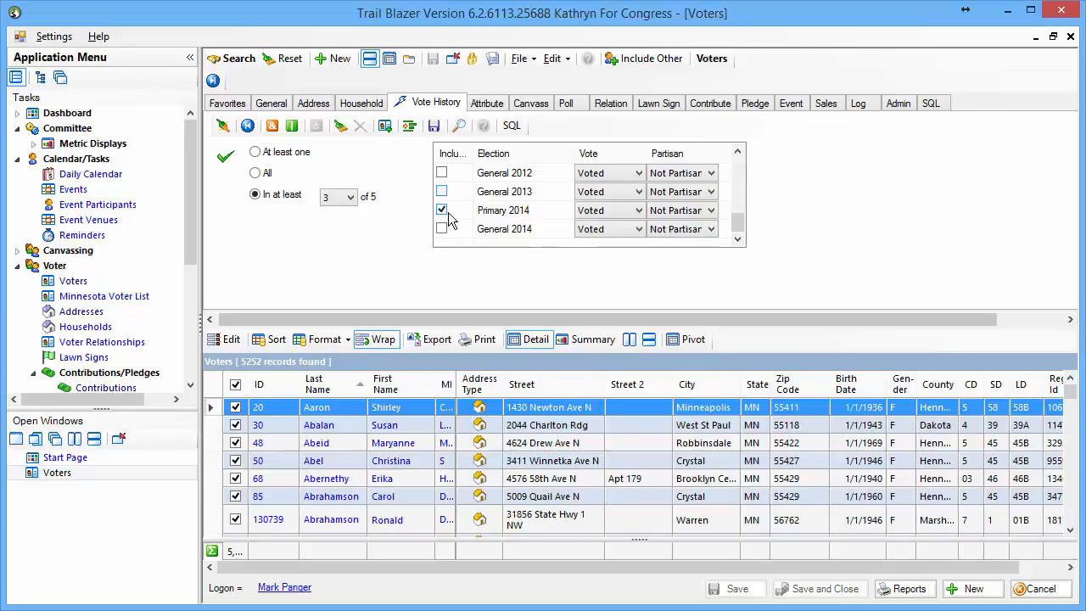
# Add a second vote history criterion joined with AND and include the Primary 2014 election in it.
pyautogui.click(275, 129)
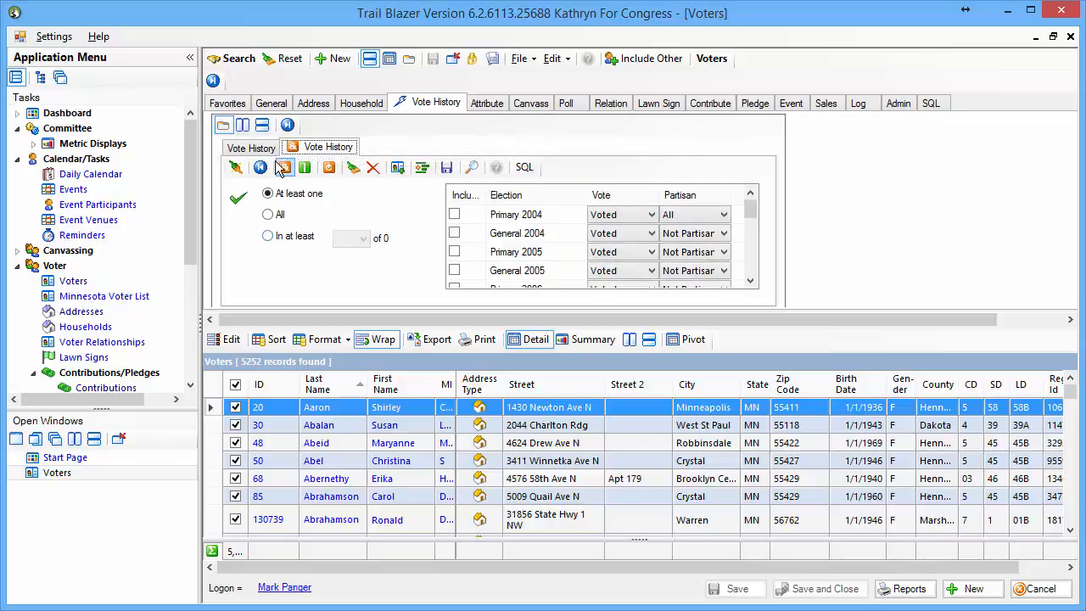
pyautogui.click(253, 149)
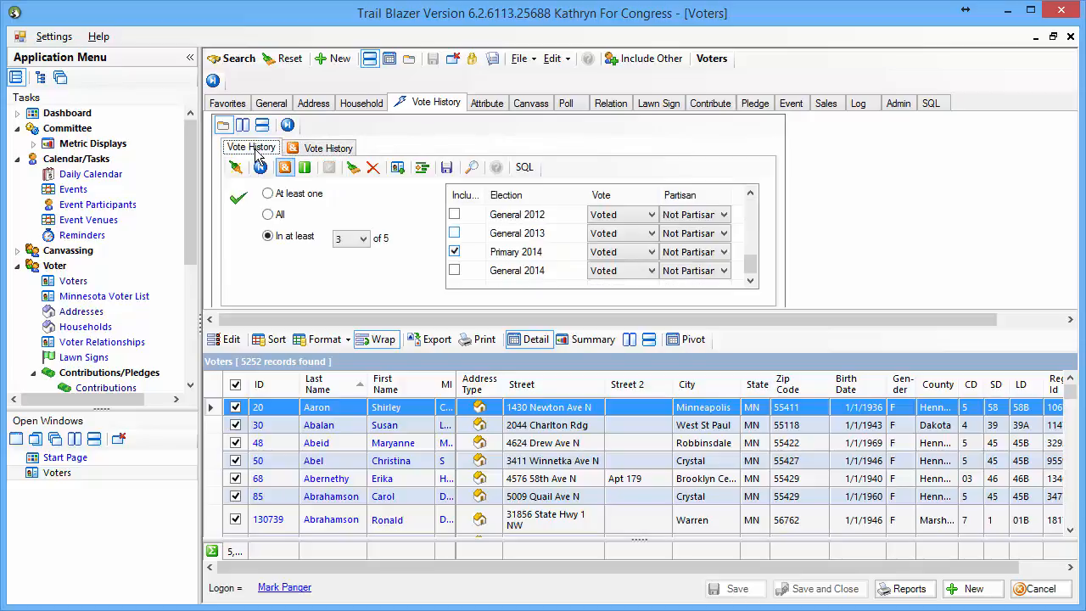
pyautogui.click(307, 150)
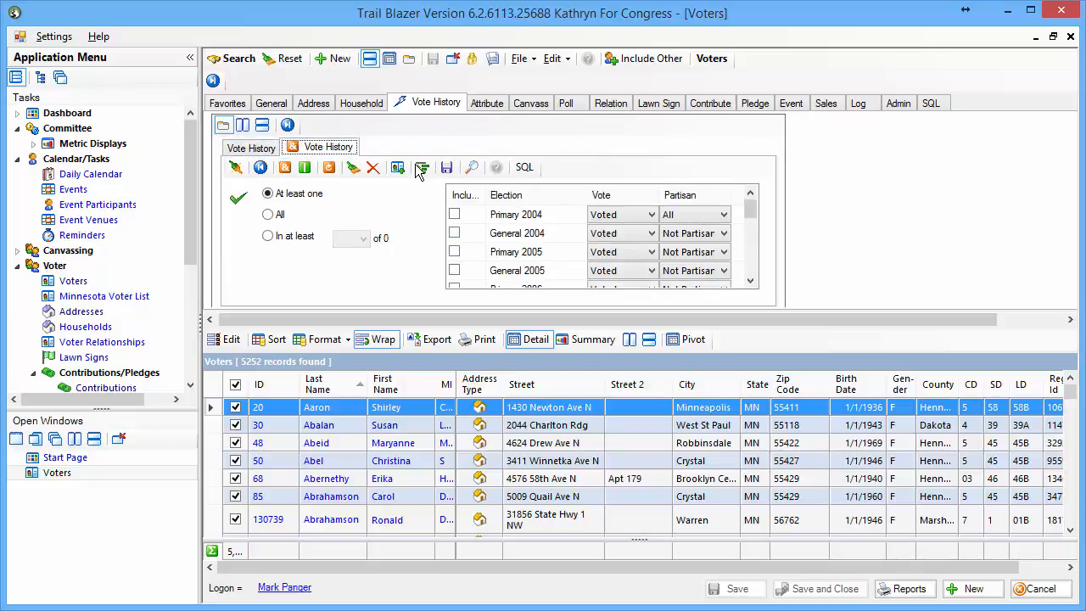
pyautogui.moveTo(755, 206); pyautogui.dragTo(752, 268)
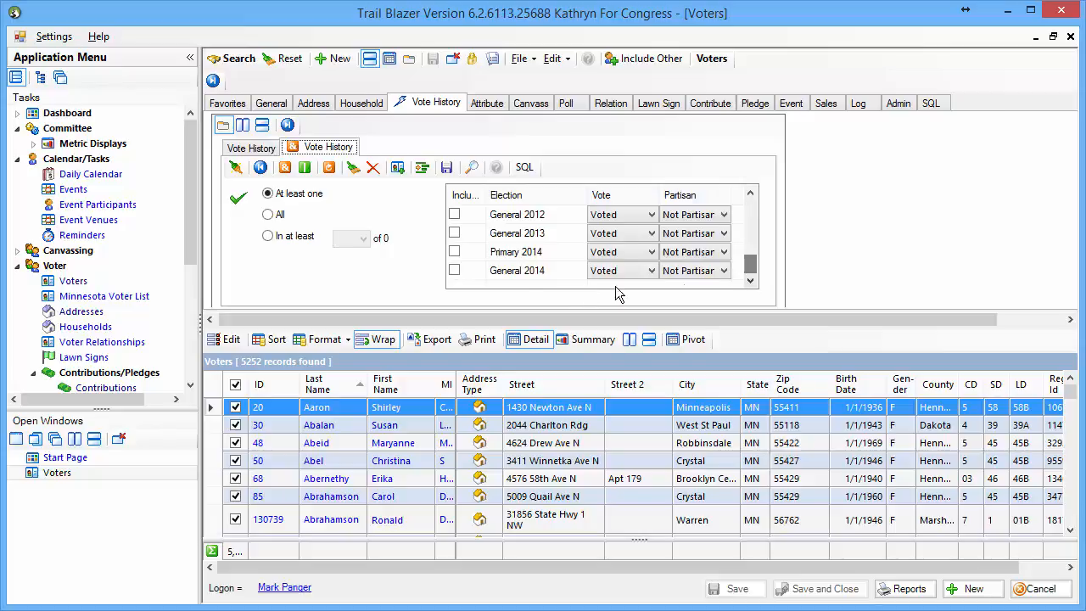
pyautogui.click(454, 251)
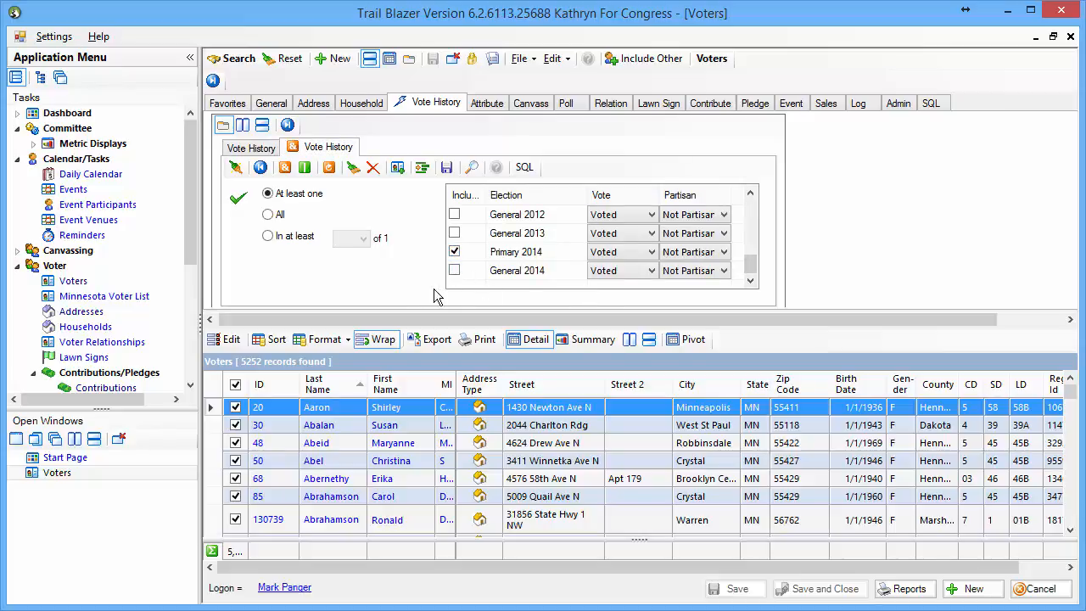
# Run the search with both vote history criteria combined and load all matching records.
pyautogui.click(251, 65)
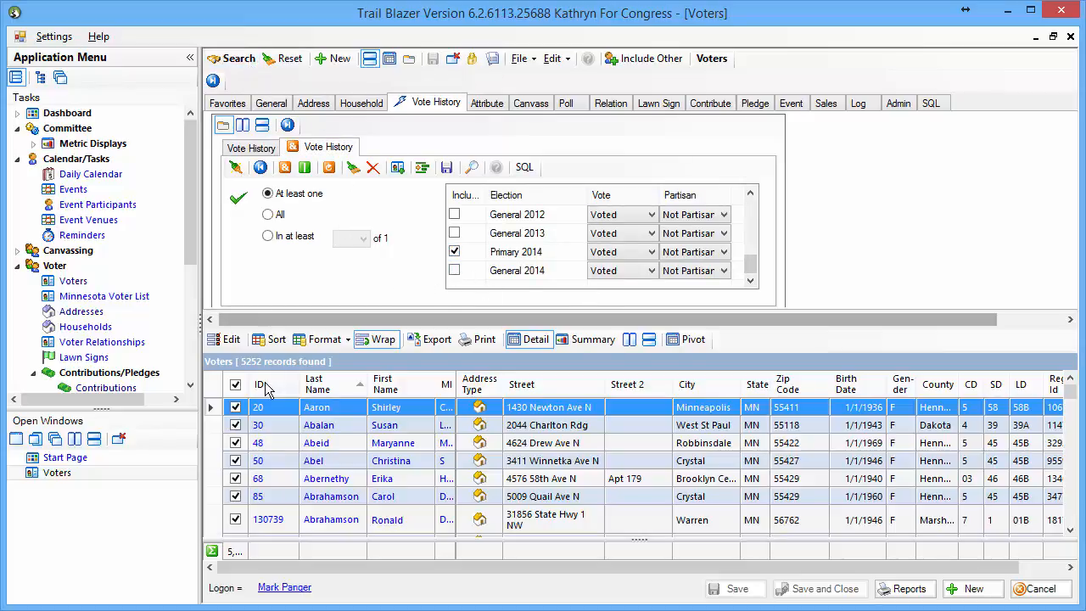
pyautogui.click(217, 58)
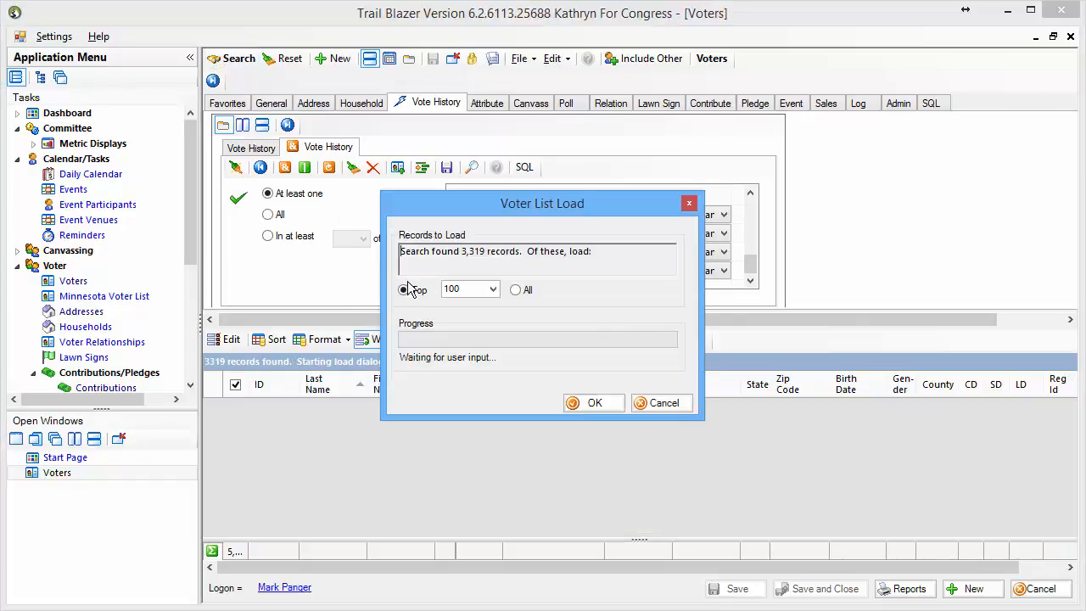
pyautogui.click(516, 290)
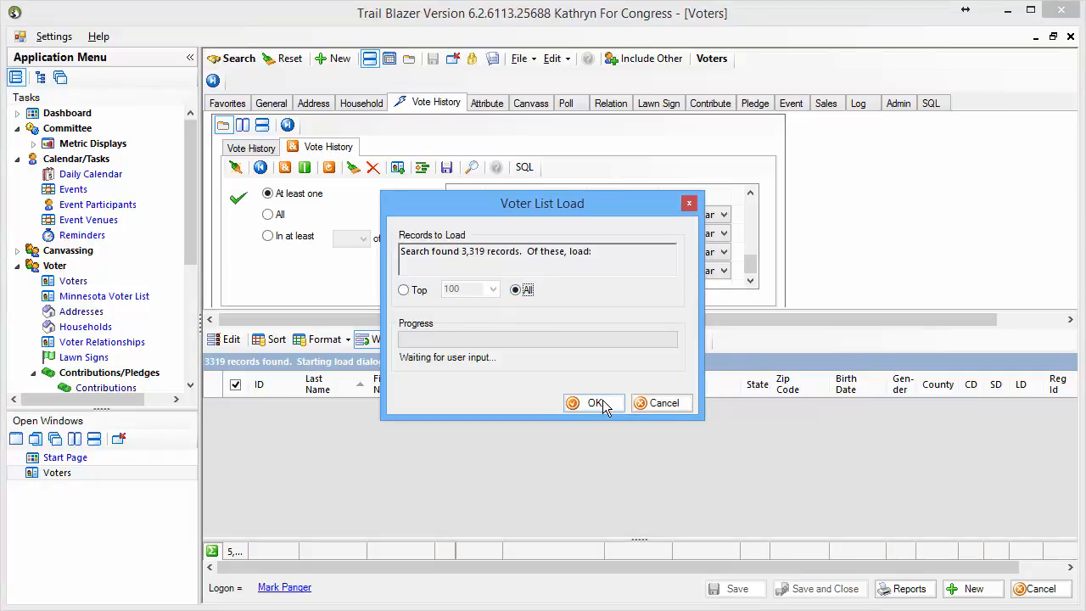
pyautogui.click(603, 405)
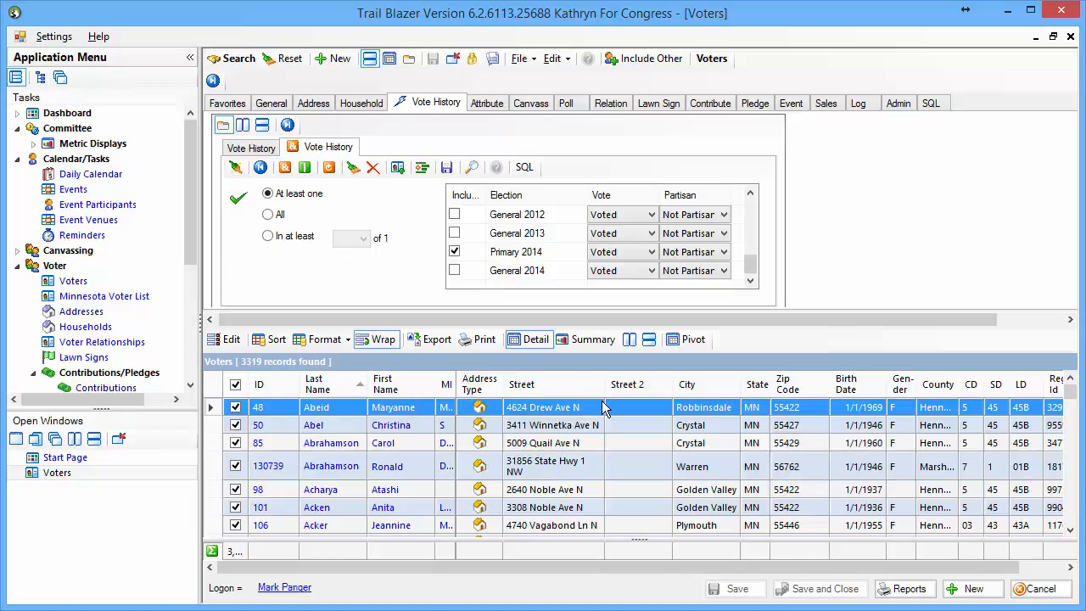
# Save the combined vote history criteria as a favorite search named "My voter list".
pyautogui.click(289, 125)
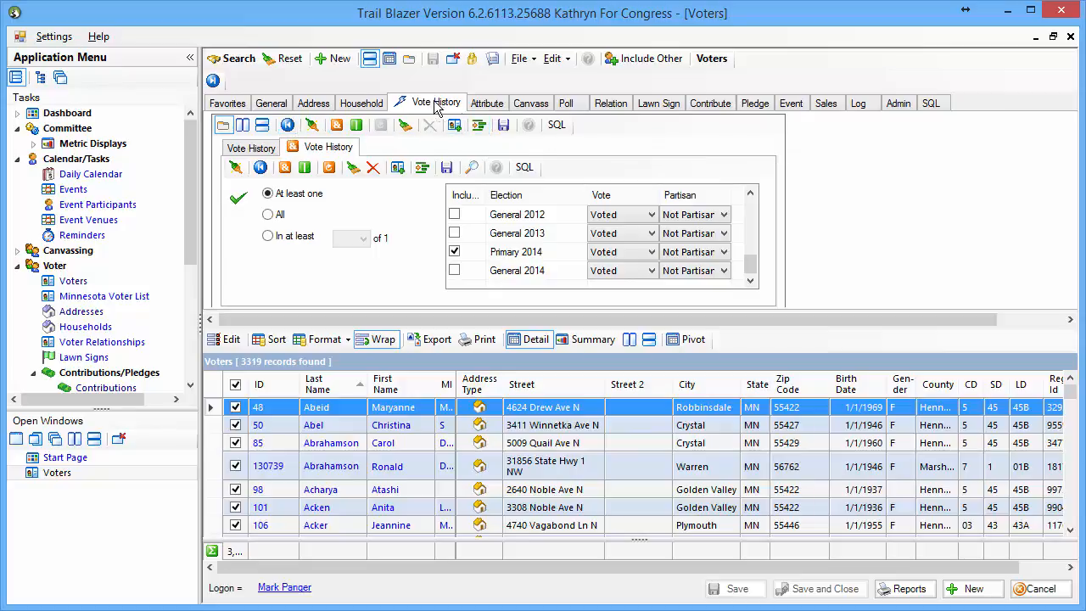
pyautogui.click(506, 125)
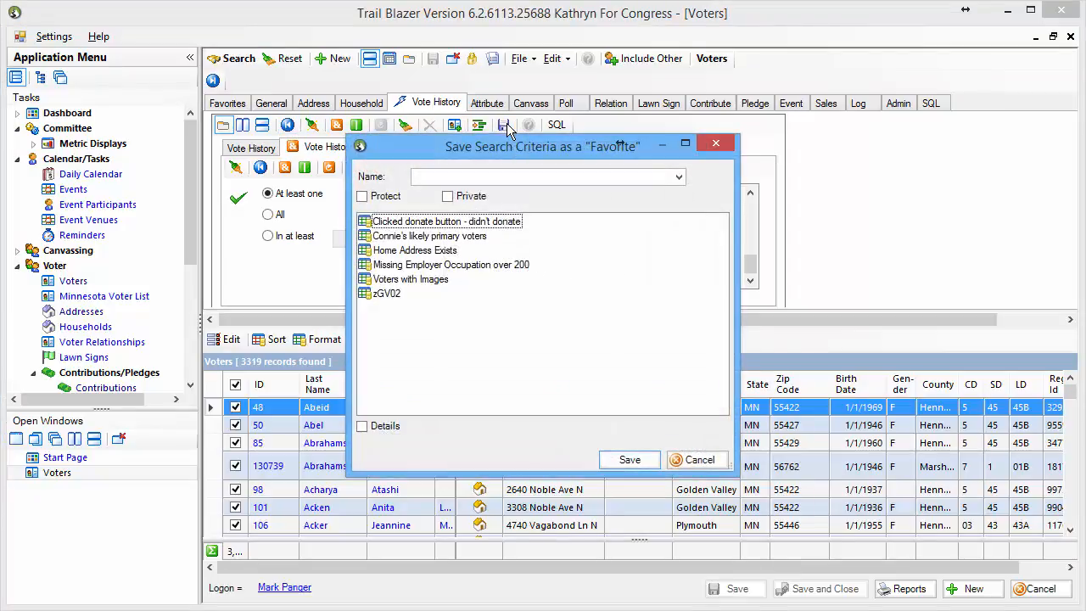
pyautogui.click(423, 178)
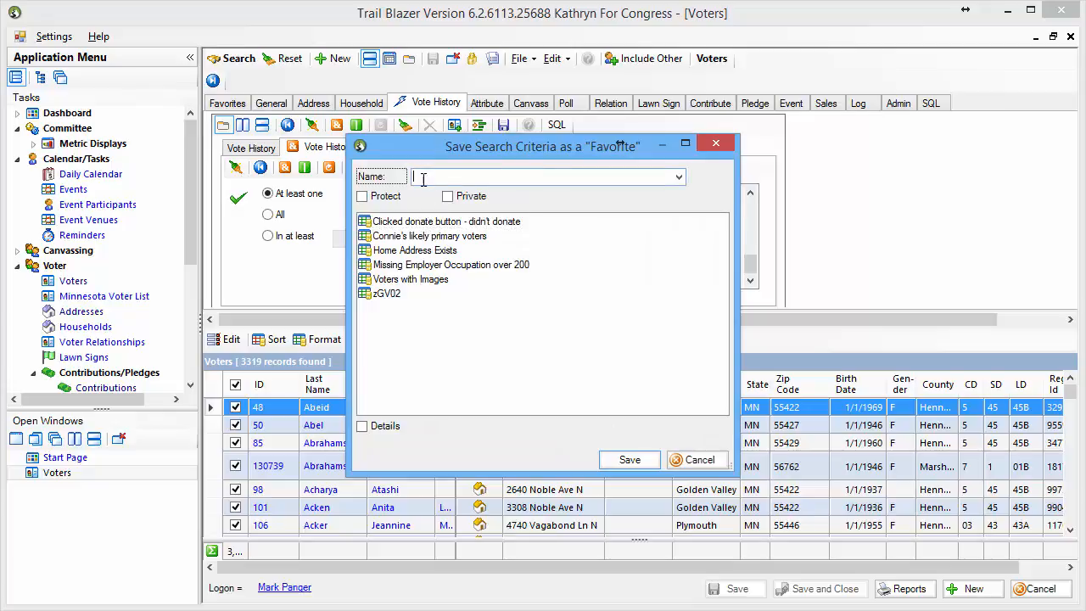
pyautogui.write('My voter list')
pyautogui.click(627, 461)
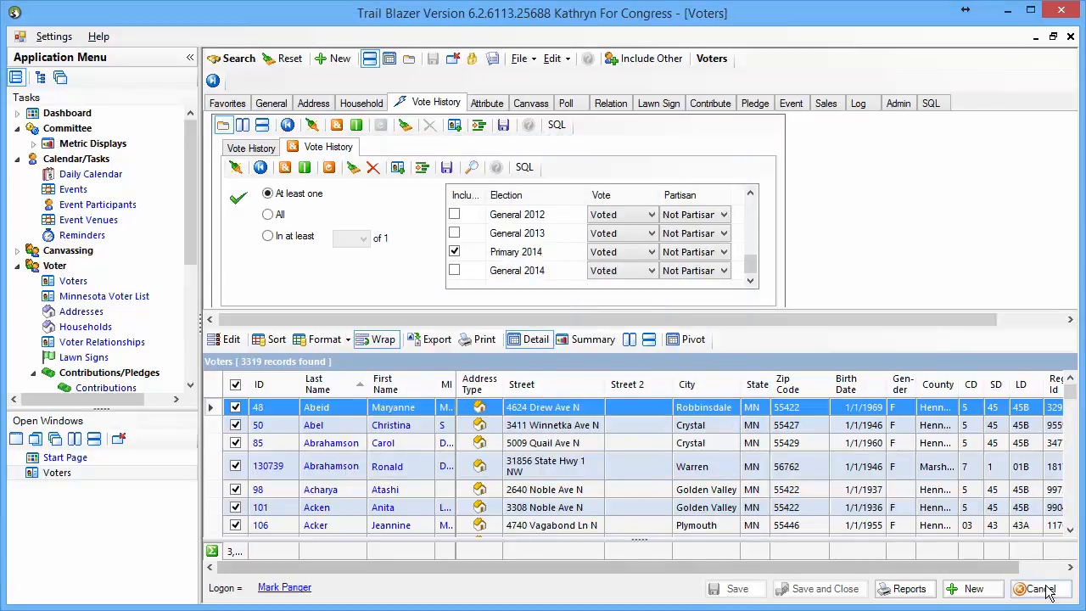
# Close and reopen the Voters list, and load all records from the "My voter list" favorite search.
pyautogui.click(1049, 591)
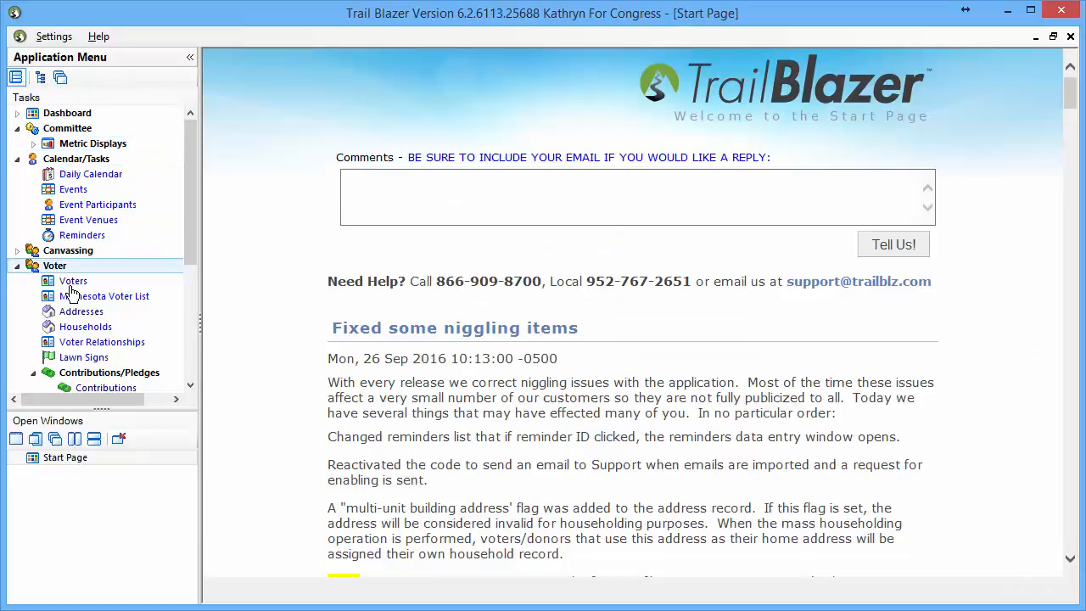
pyautogui.click(73, 284)
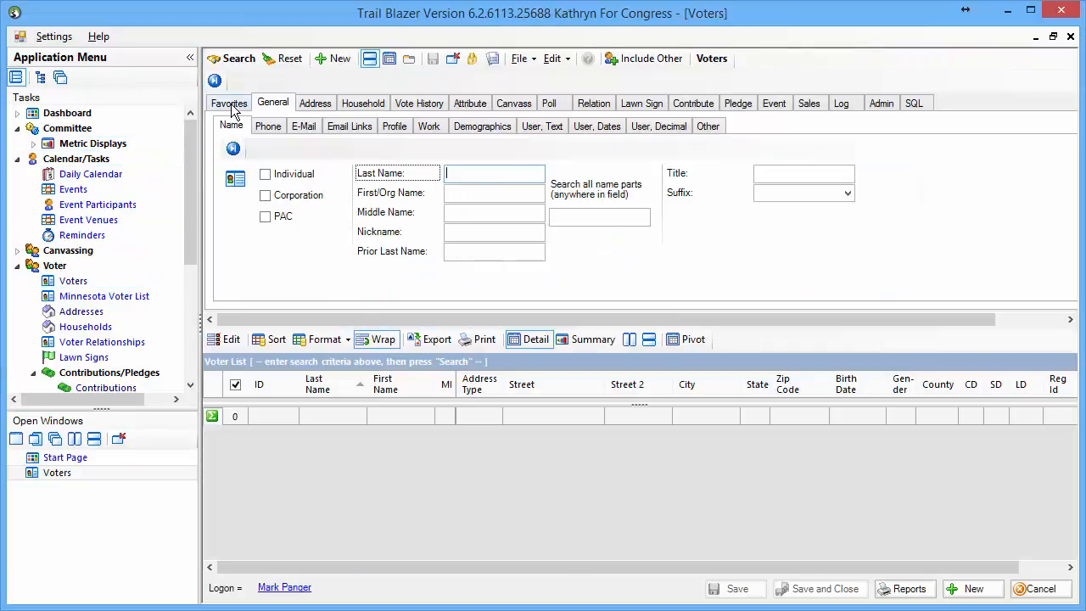
pyautogui.click(231, 105)
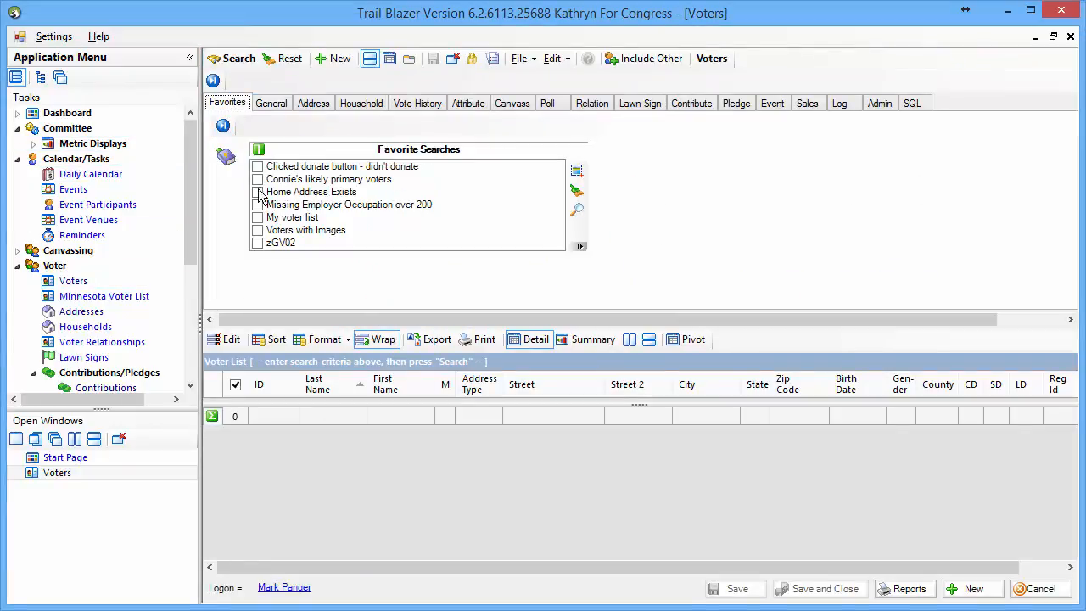
pyautogui.click(258, 218)
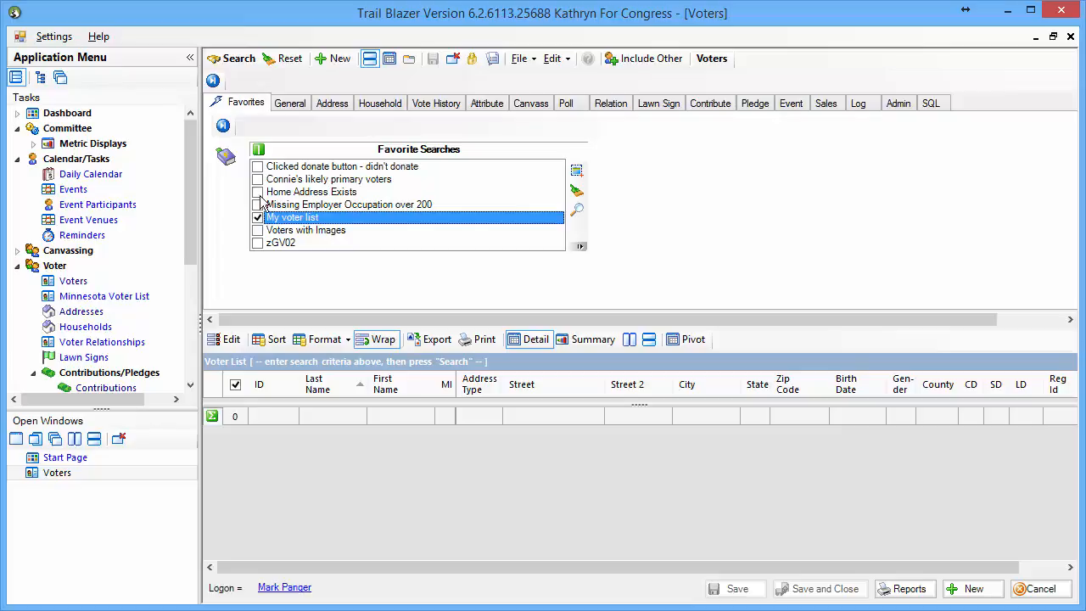
pyautogui.click(225, 59)
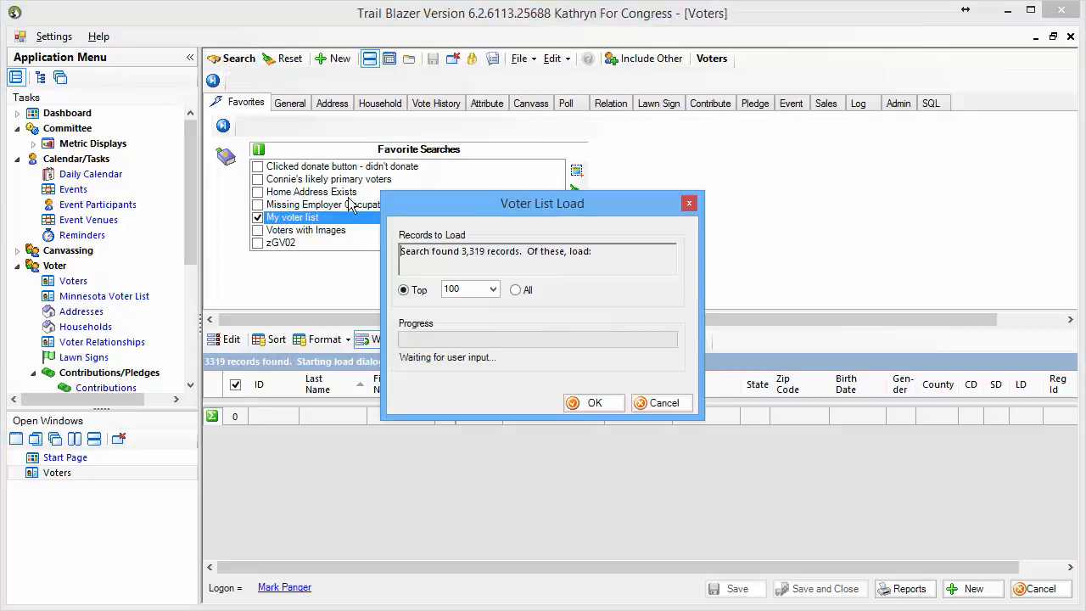
pyautogui.click(524, 289)
pyautogui.click(585, 404)
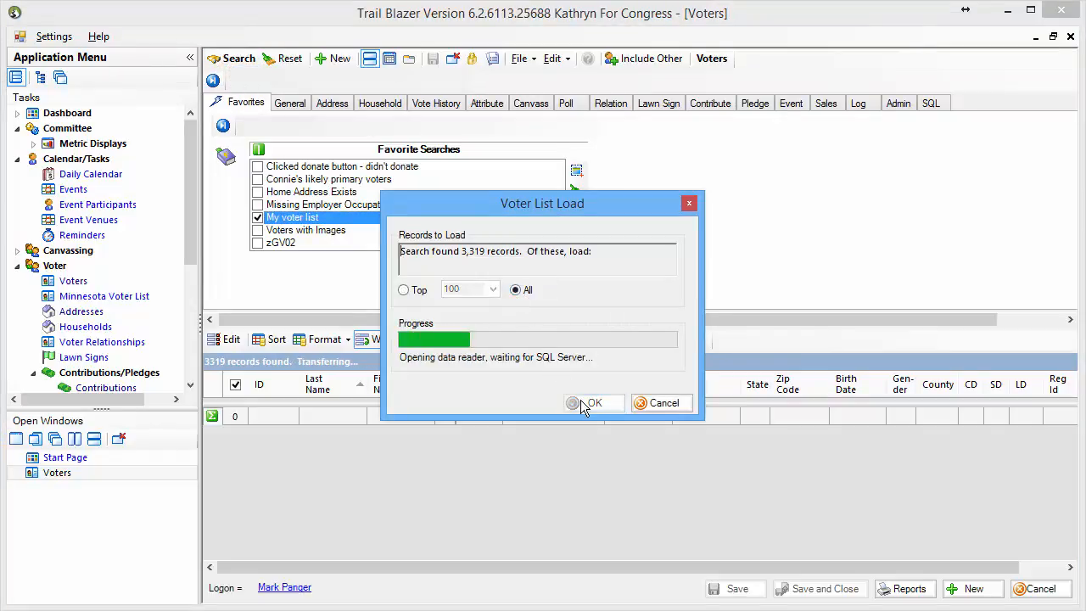